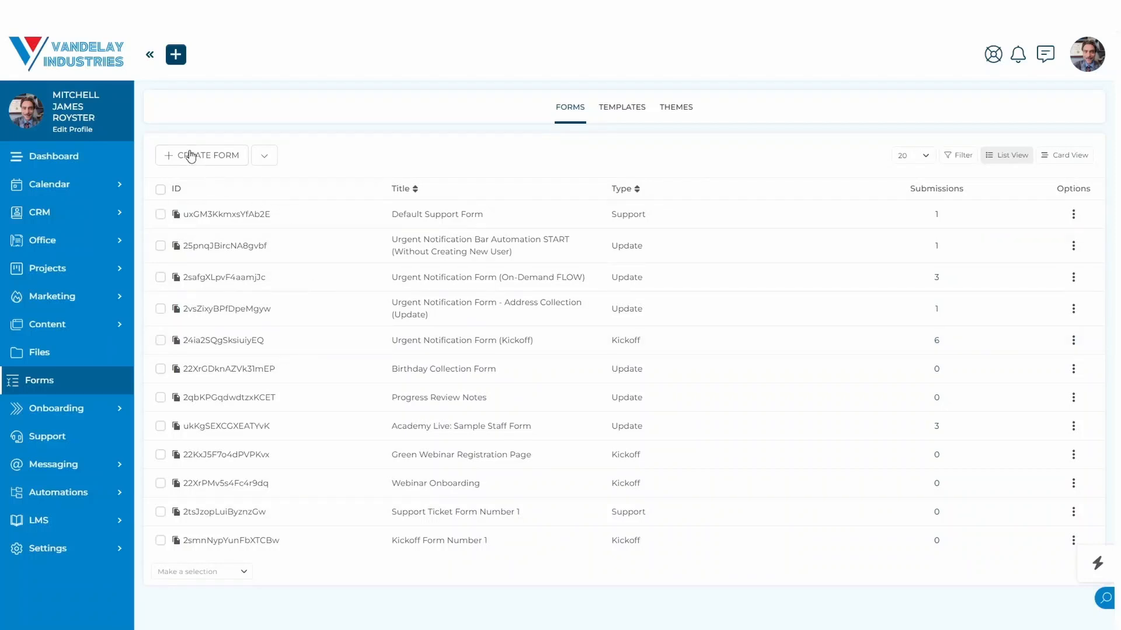
Create a new checkout form and title it "Checkout Form!".
left_click(266, 159)
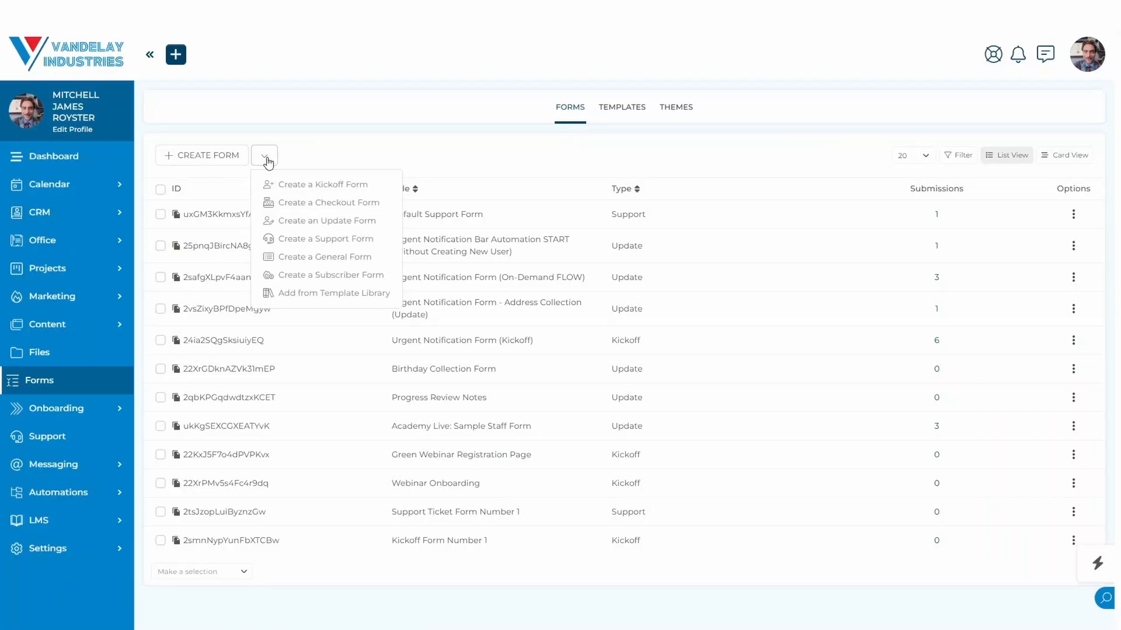
left_click(309, 204)
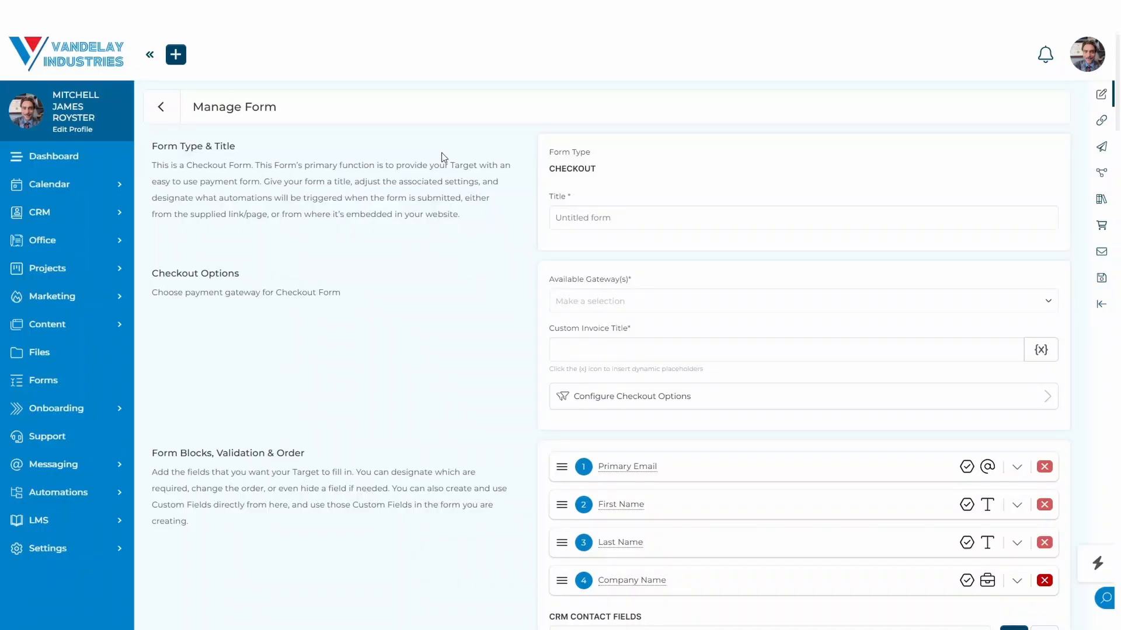
left_click(625, 219)
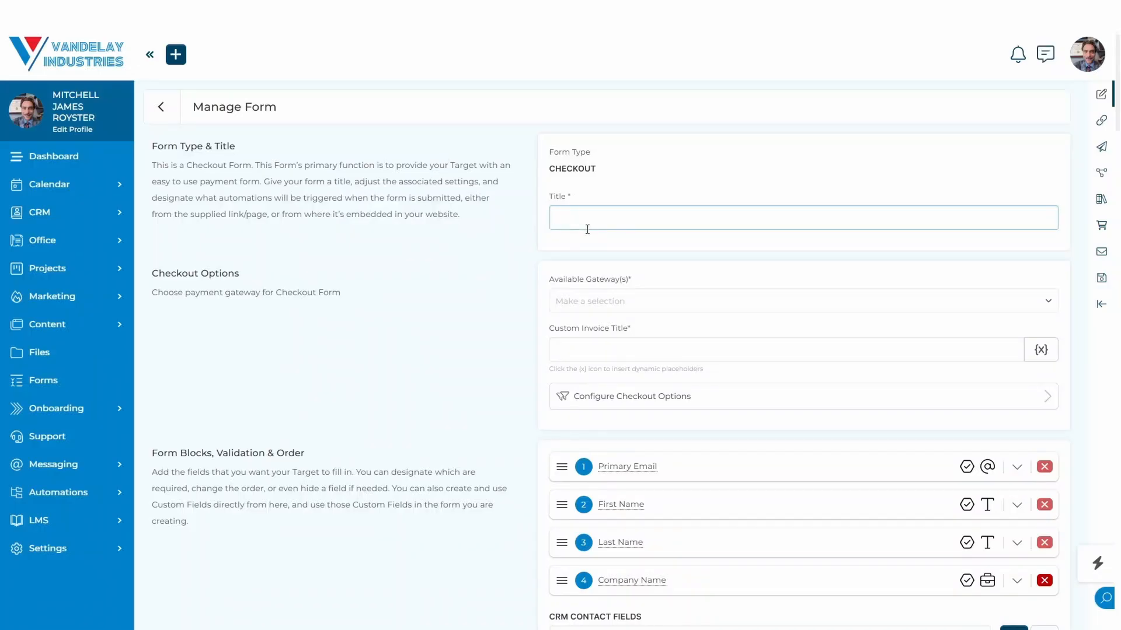
type("Checkout Form!")
Choose Stripe as the form's payment gateway and set the custom invoice title to "Product".
left_click(594, 310)
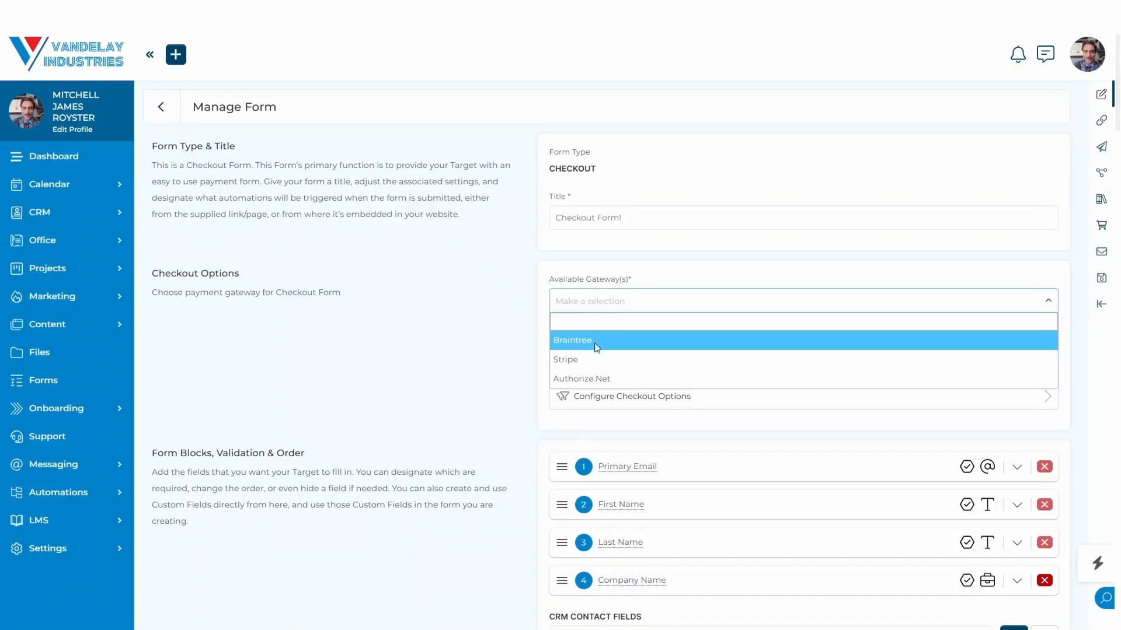
left_click(602, 359)
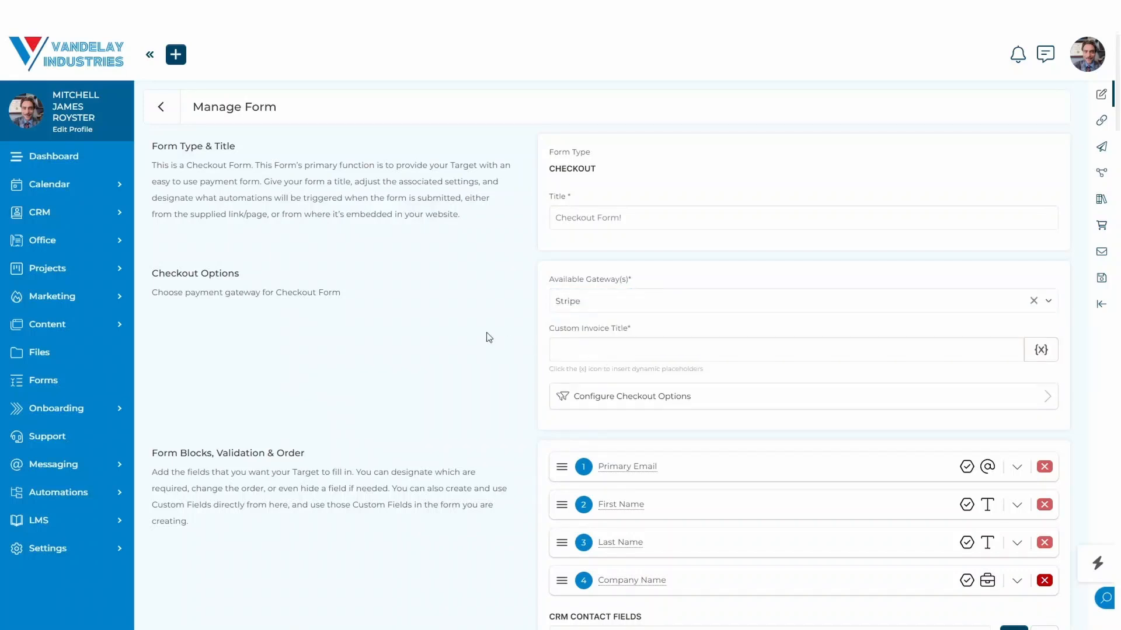
left_click(610, 349)
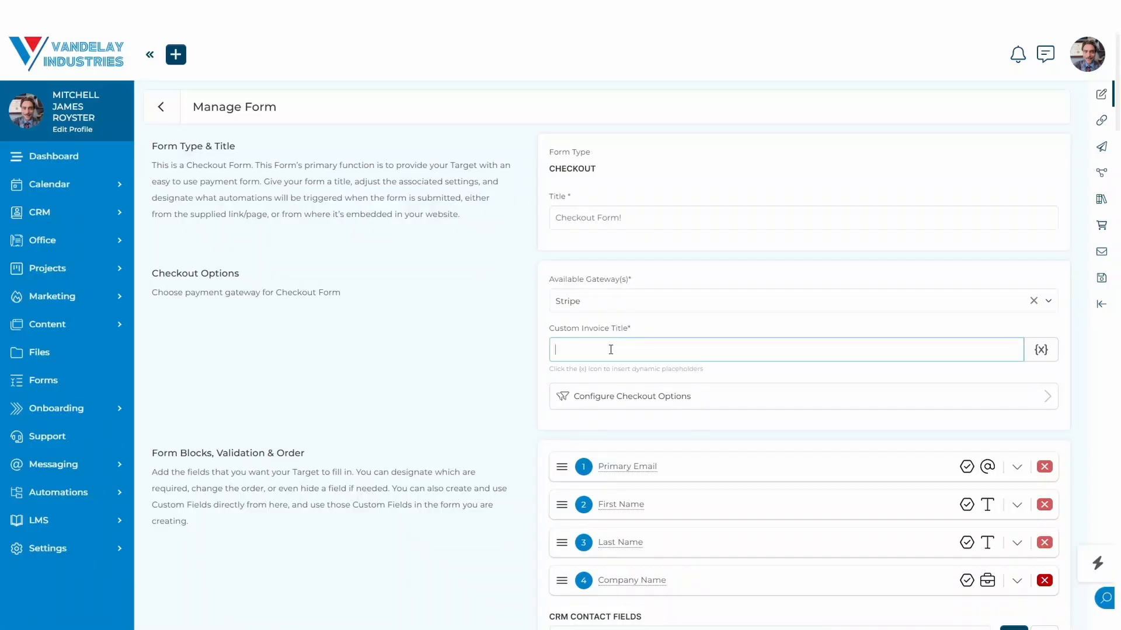
type("Product")
In the form's checkout options, set the currency to USD and the item section title to "Product".
left_click(610, 402)
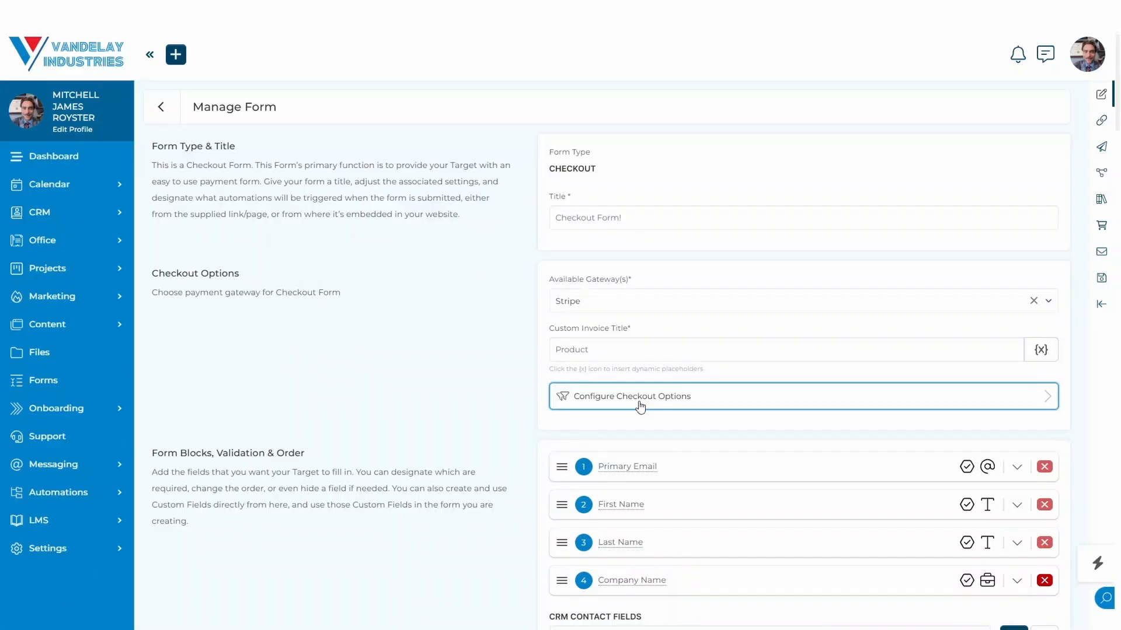
left_click(640, 400)
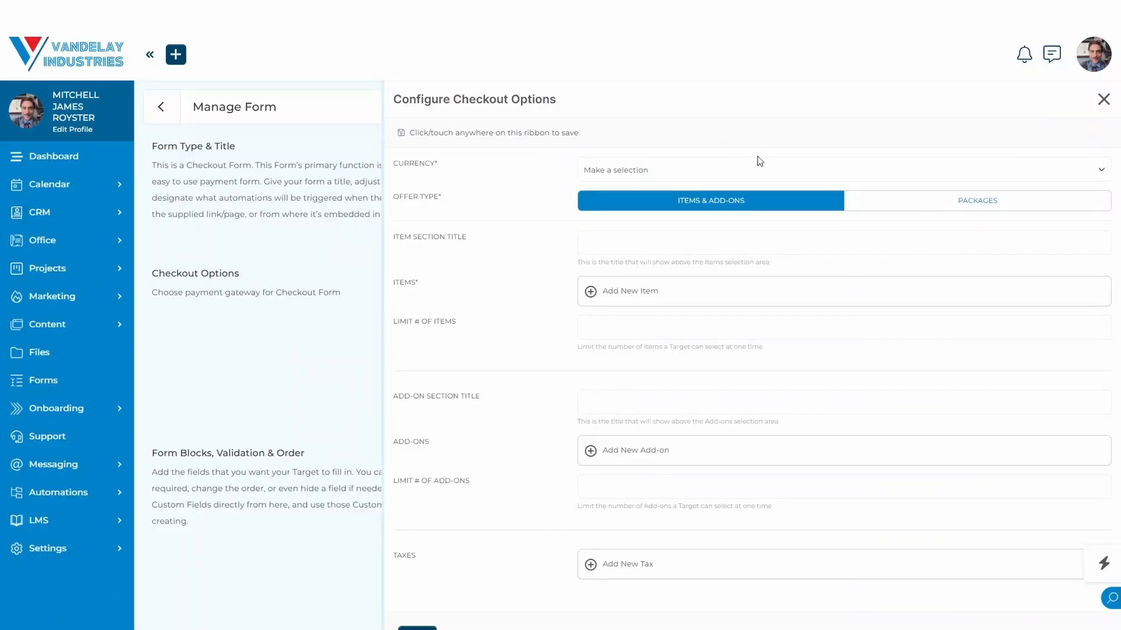
left_click(636, 170)
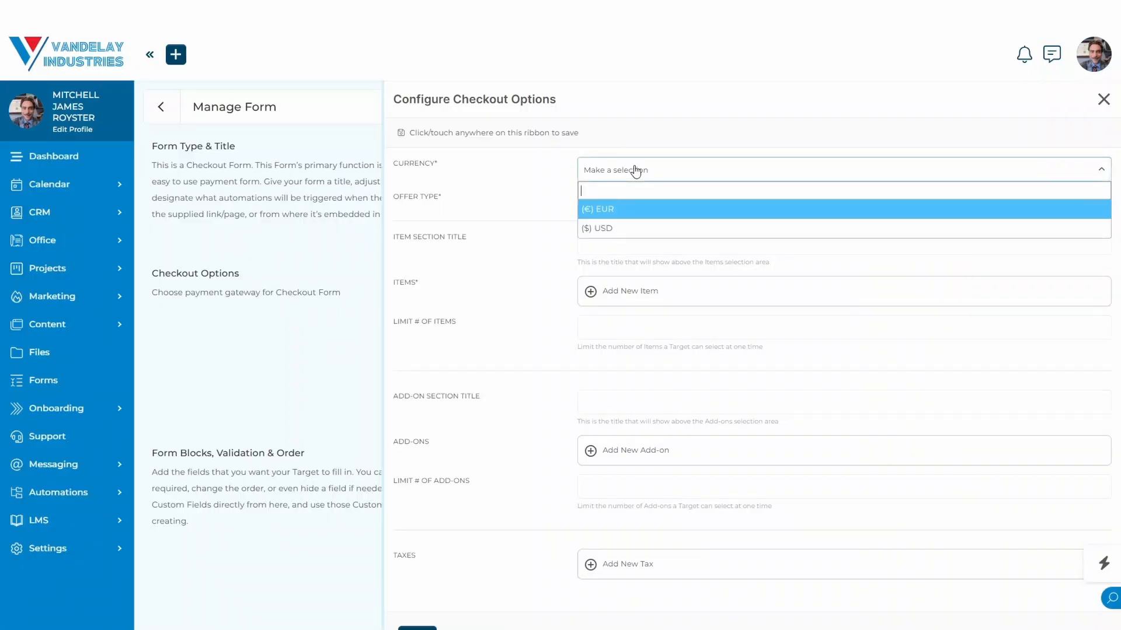
left_click(604, 228)
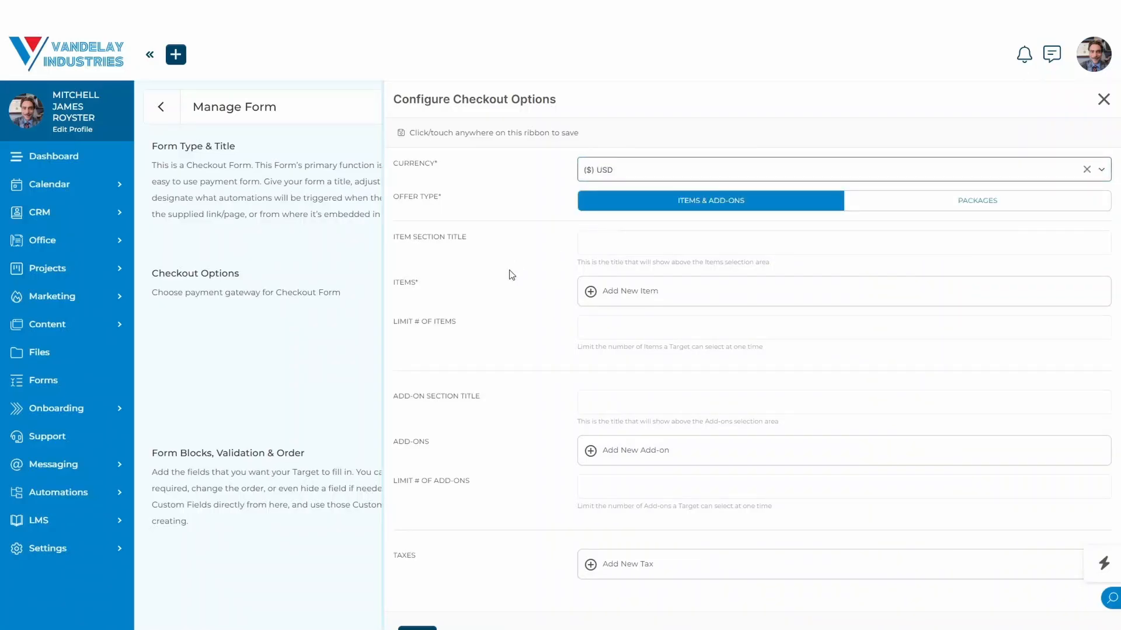
left_click(660, 236)
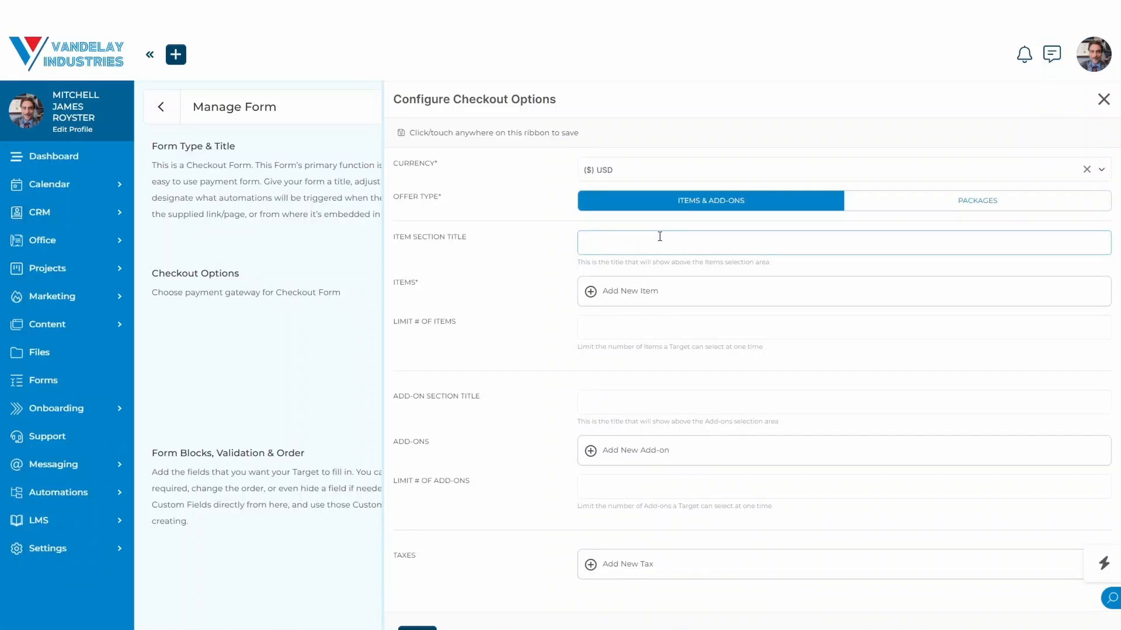
type("Product")
Add Employee Compliance Training (Billed Per-Staff Member) as an item in the checkout options.
left_click(510, 260)
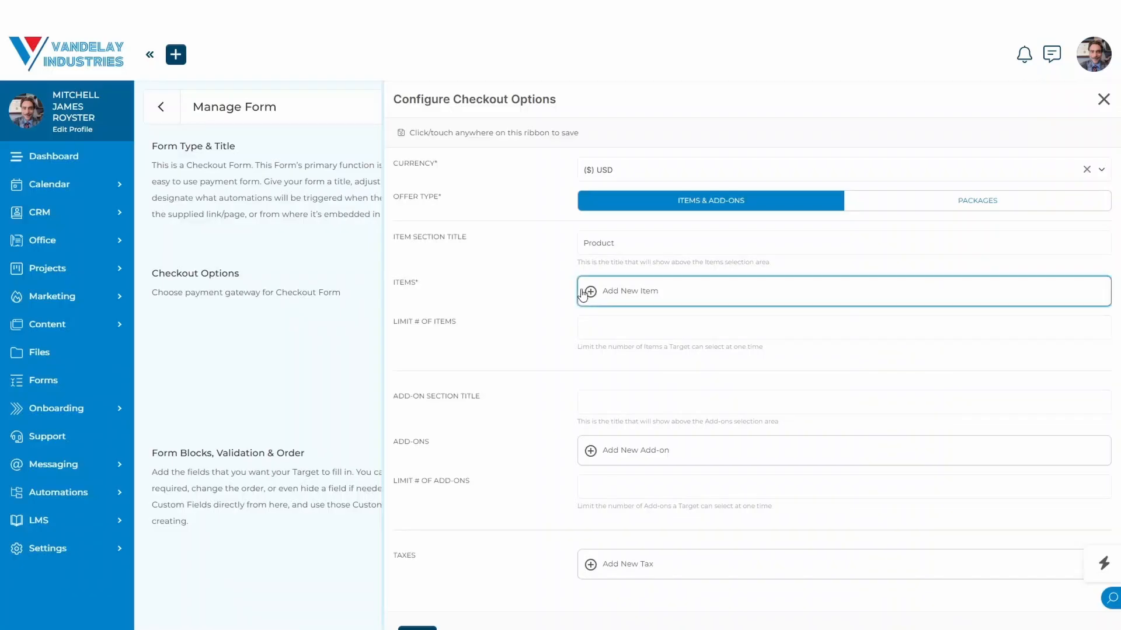
left_click(614, 293)
left_click(617, 332)
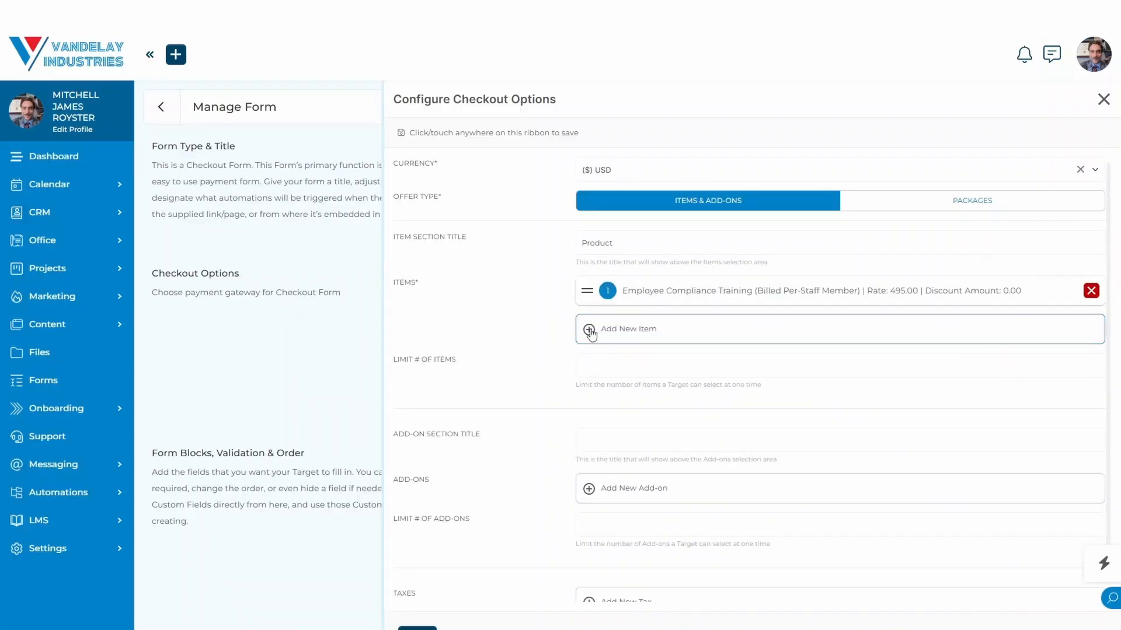
Look over the add-on fields, switch the offer type to Packages and return it to Items & Add-ons.
scroll(537, 505, "down", 1)
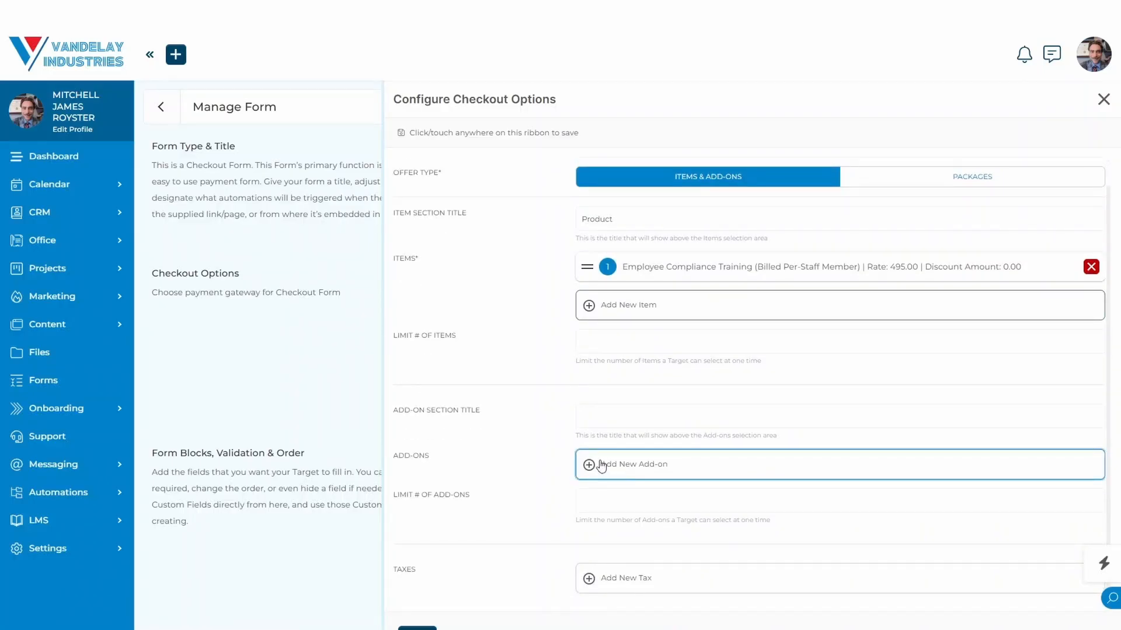
left_click(605, 418)
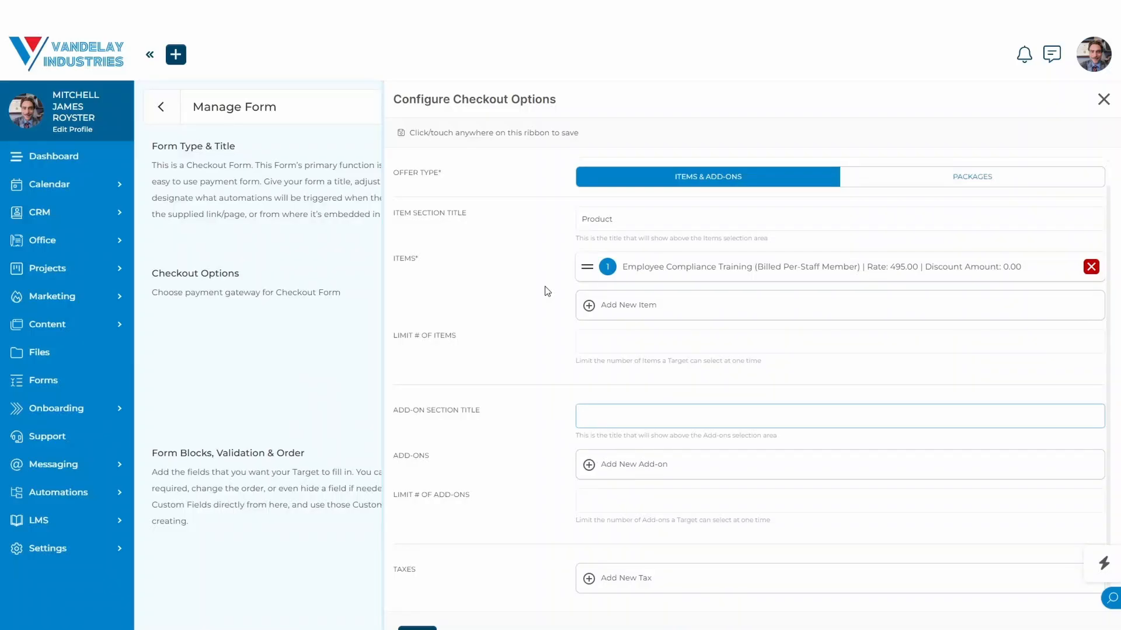
left_click(593, 505)
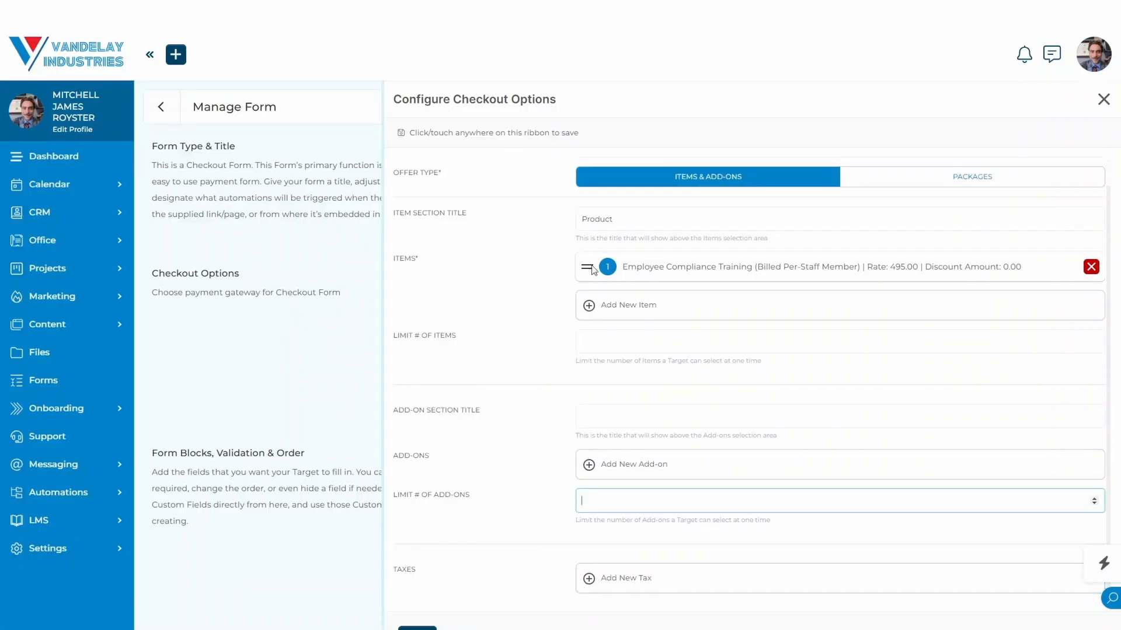
left_click(896, 183)
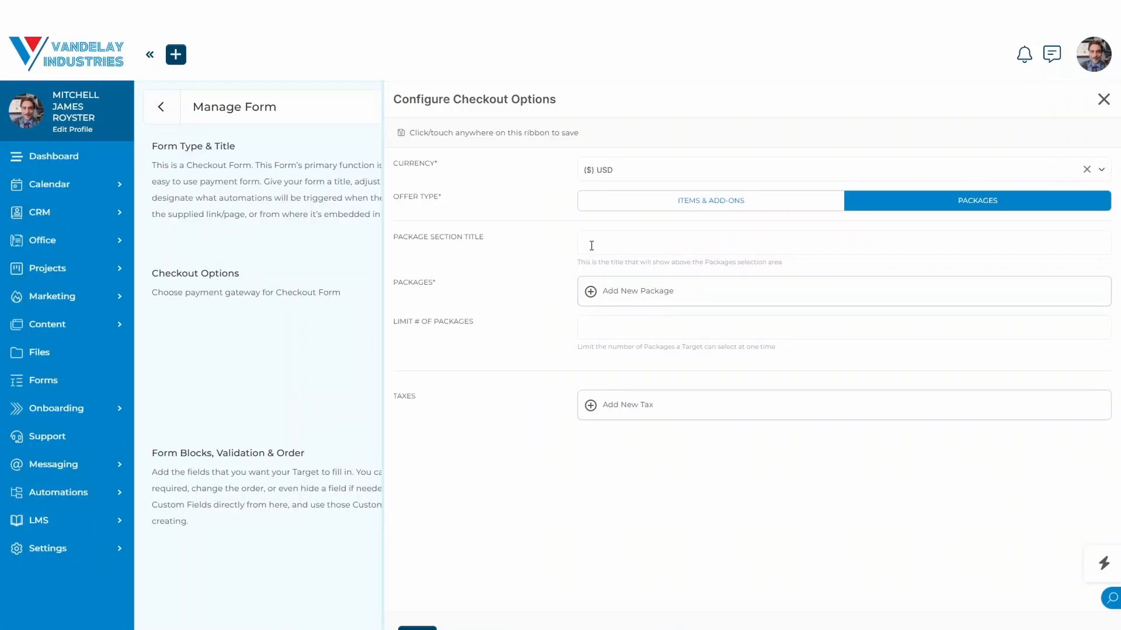
left_click(692, 205)
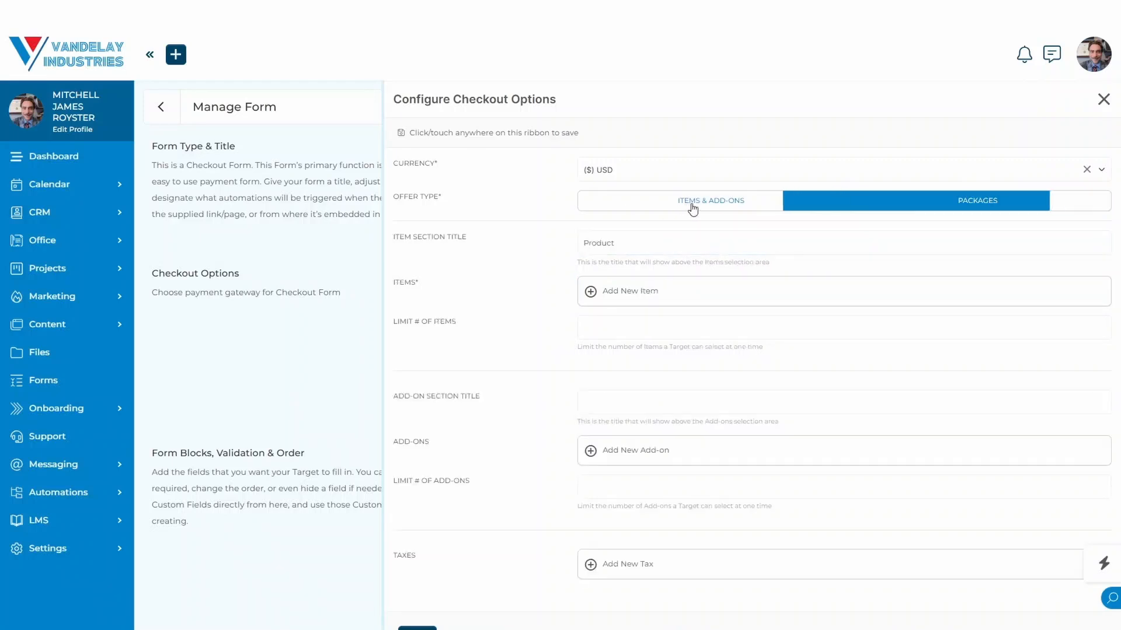
Add the Employee Compliance Training (Billed Per-Staff Member) item to the offer and close the checkout options.
left_click(601, 296)
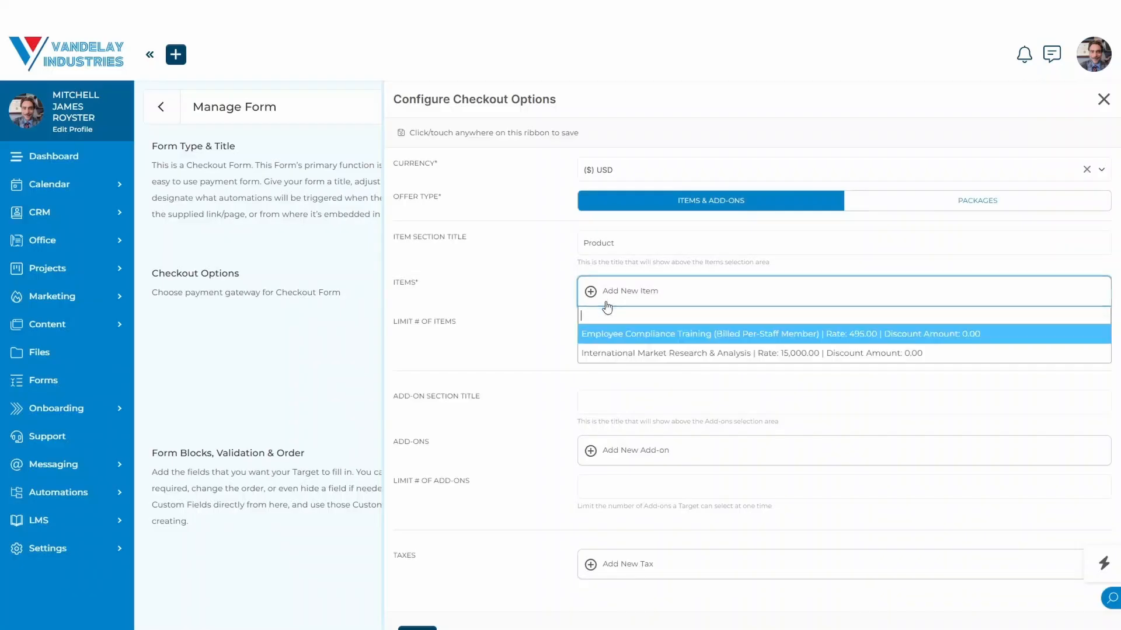
left_click(631, 335)
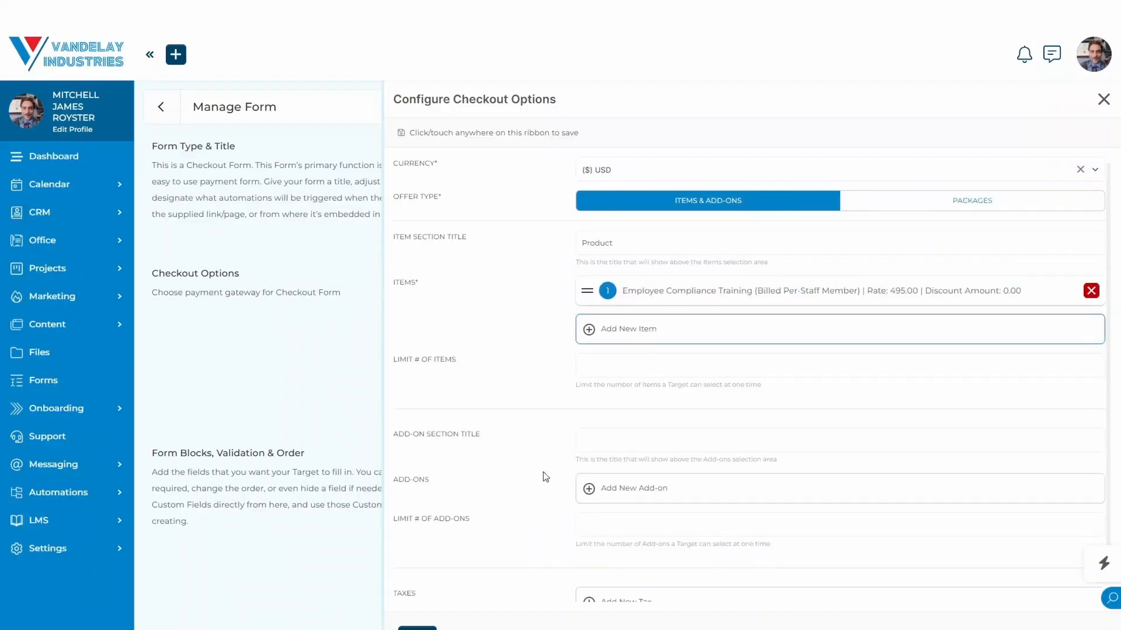
left_click(306, 465)
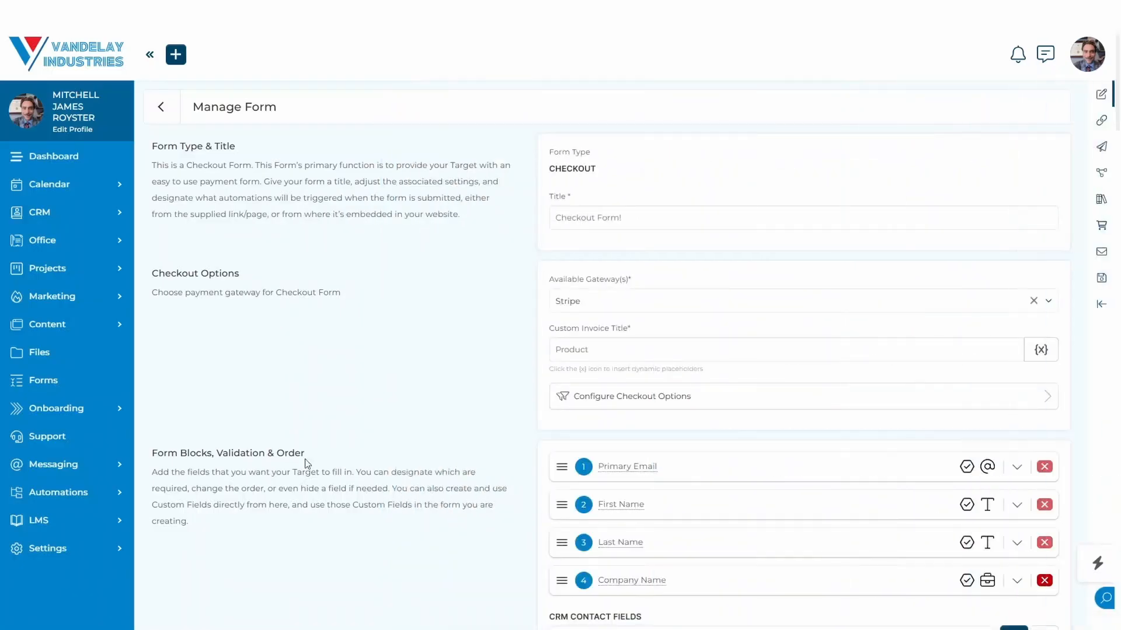
scroll(305, 462, "down", 3)
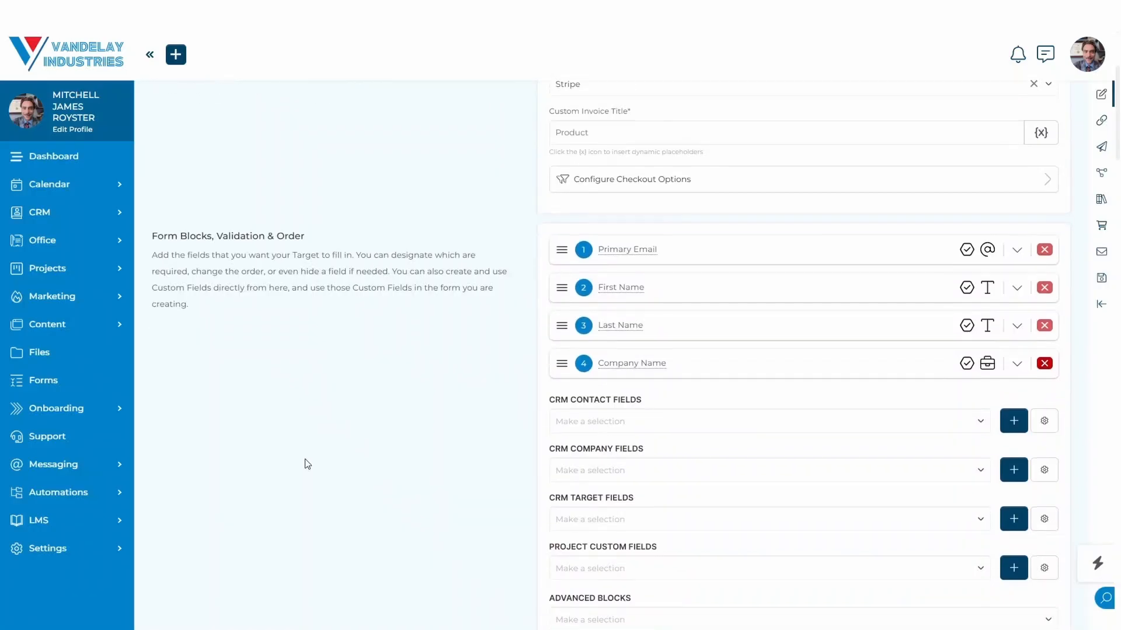
scroll(304, 463, "up", 1)
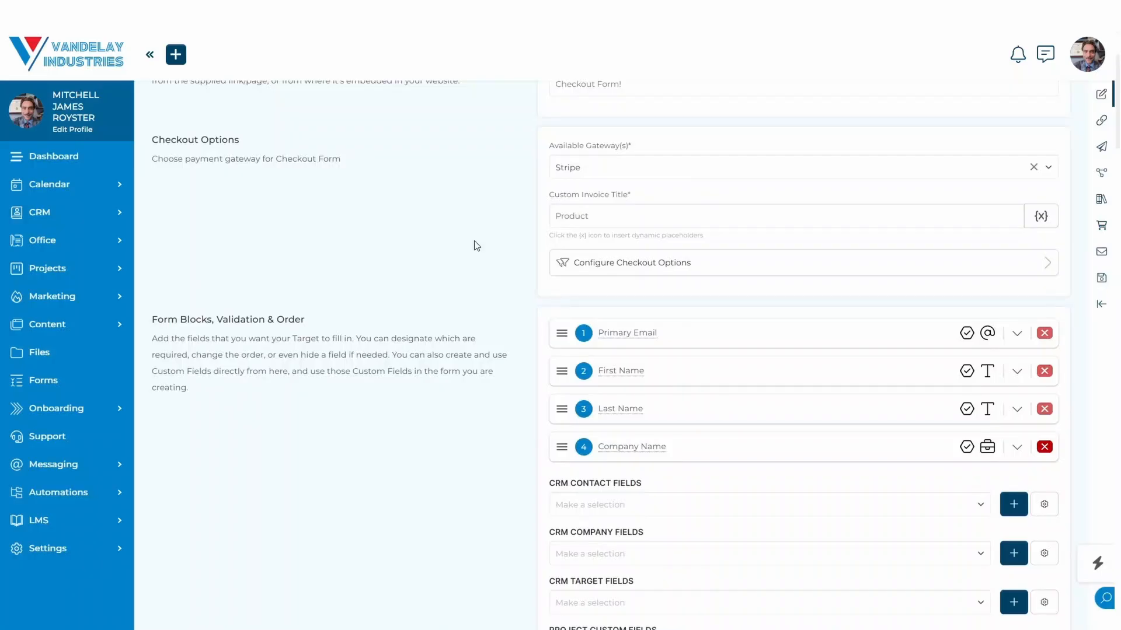
left_click(640, 183)
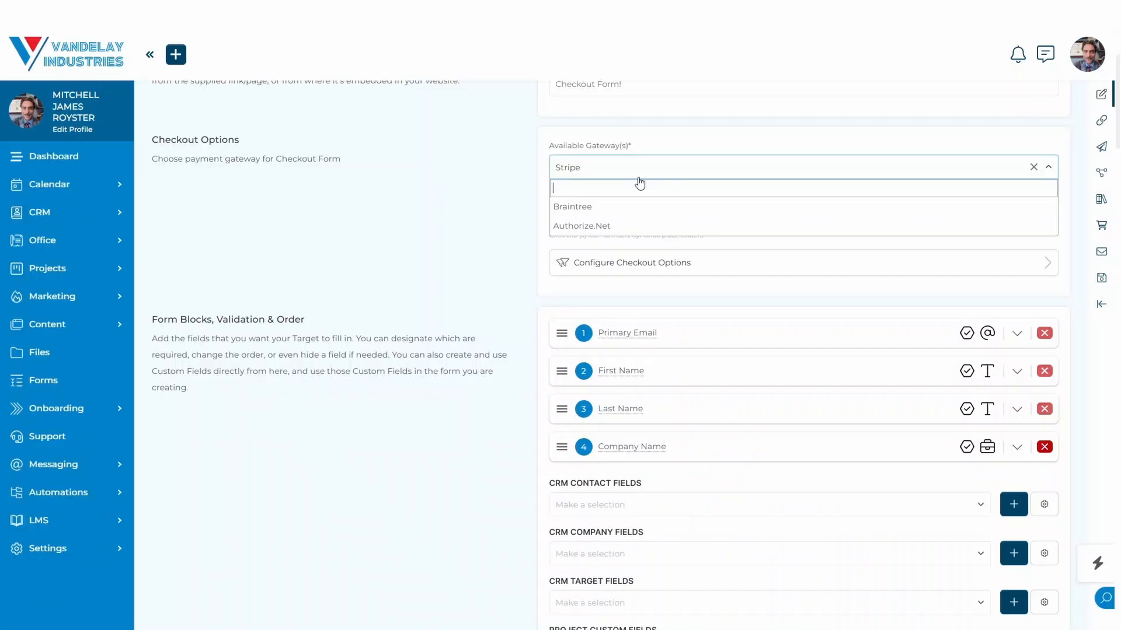
left_click(488, 221)
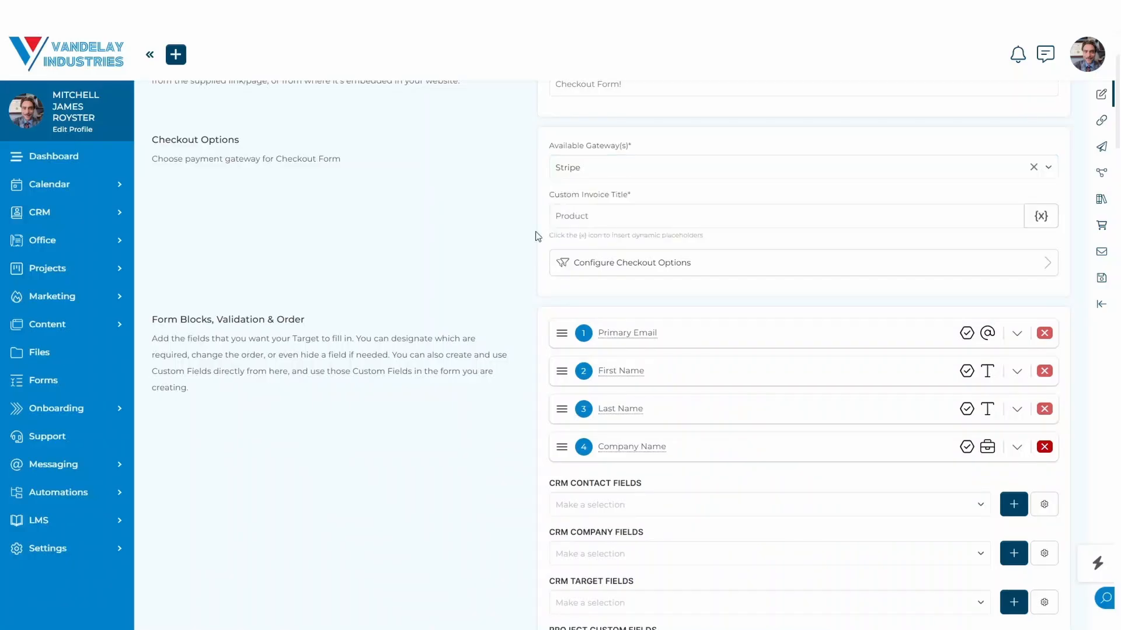
Assign the signed-in staff member as coordinator in the settings for "Unknown" targets.
scroll(913, 368, "down", 6)
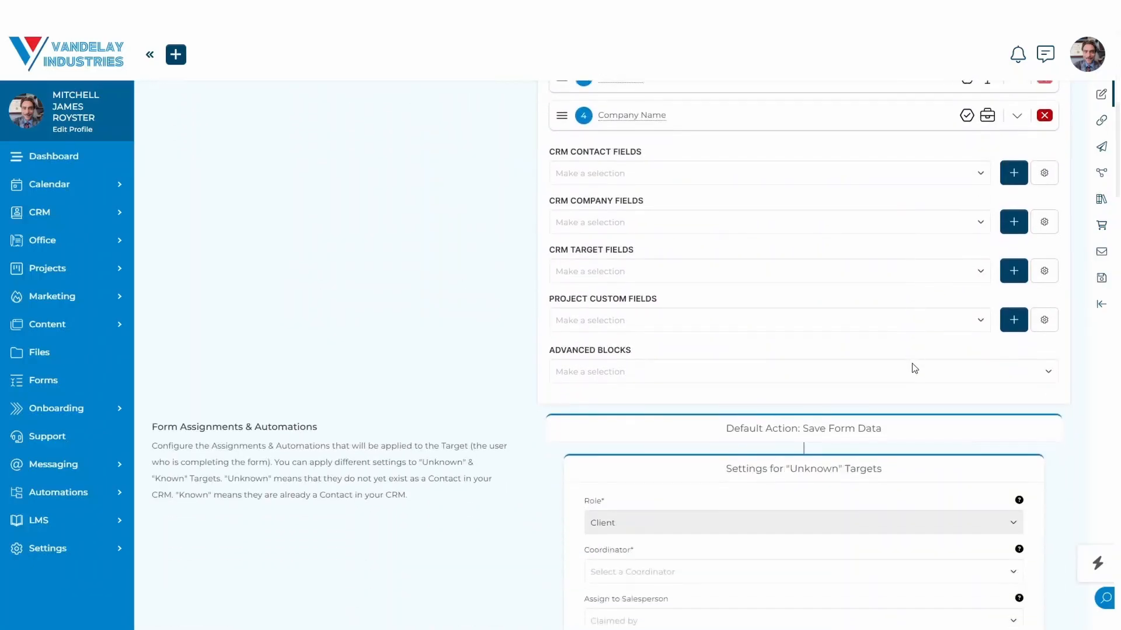
left_click(707, 554)
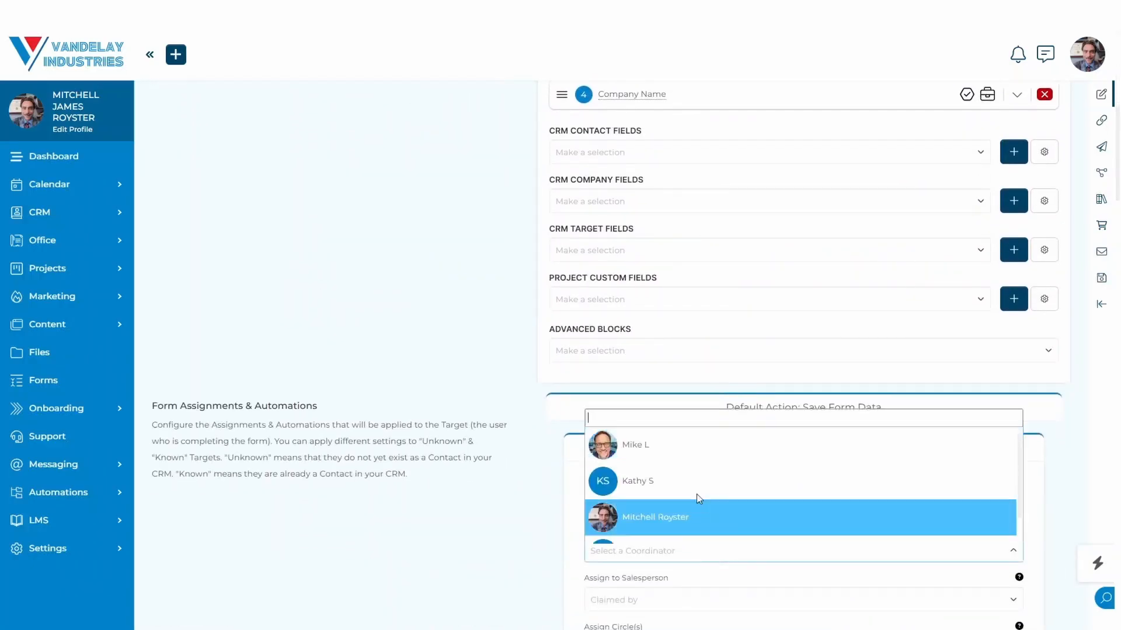
left_click(698, 513)
scroll(850, 340, "down", 3)
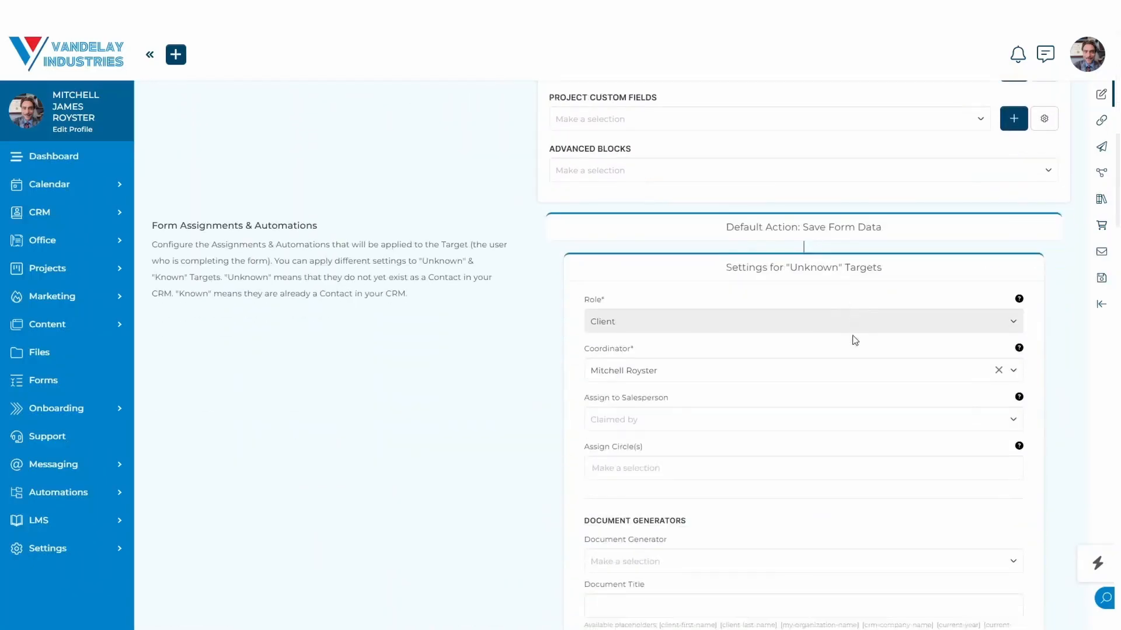
Examine the form's gateway section, the available CRM contact fields and the advanced block types.
scroll(852, 340, "up", 8)
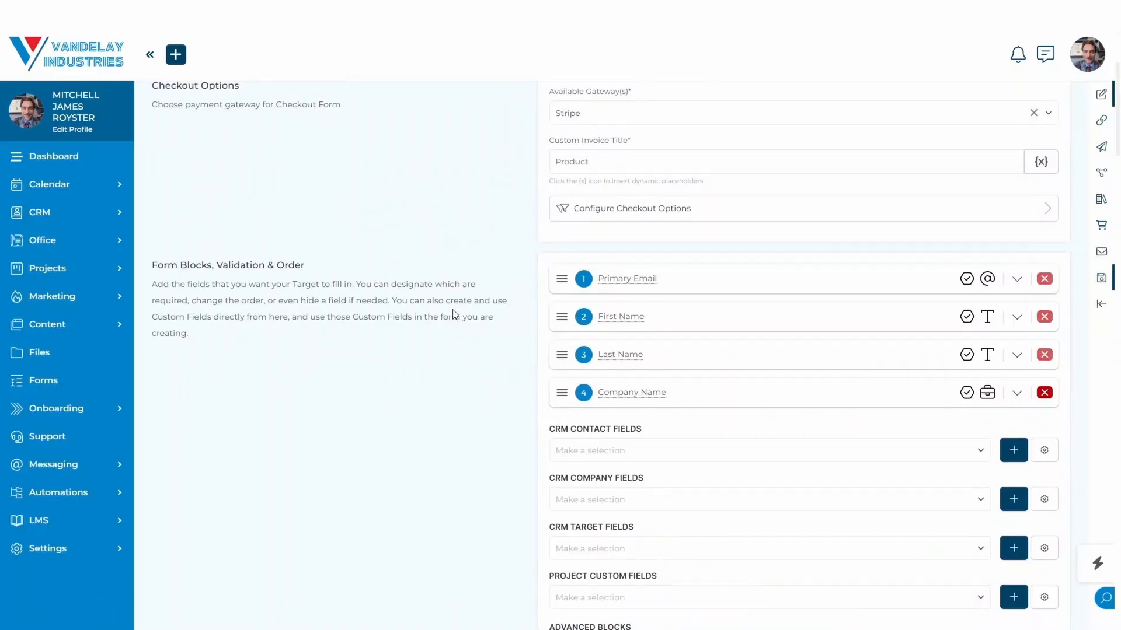
scroll(454, 310, "up", 2)
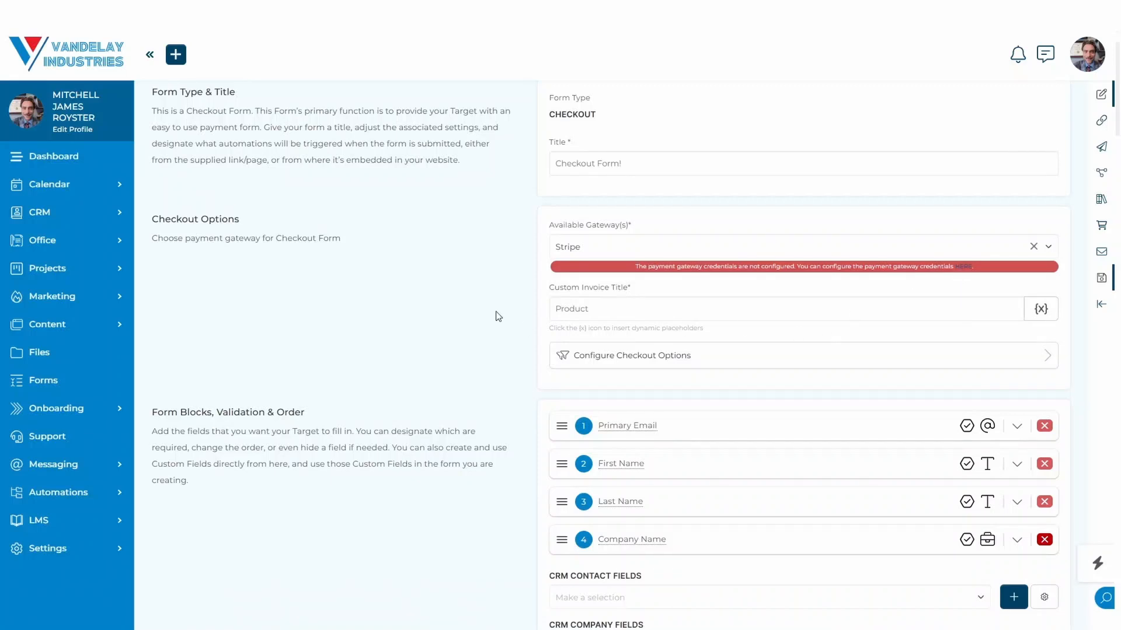
scroll(498, 316, "down", 10)
scroll(498, 316, "up", 8)
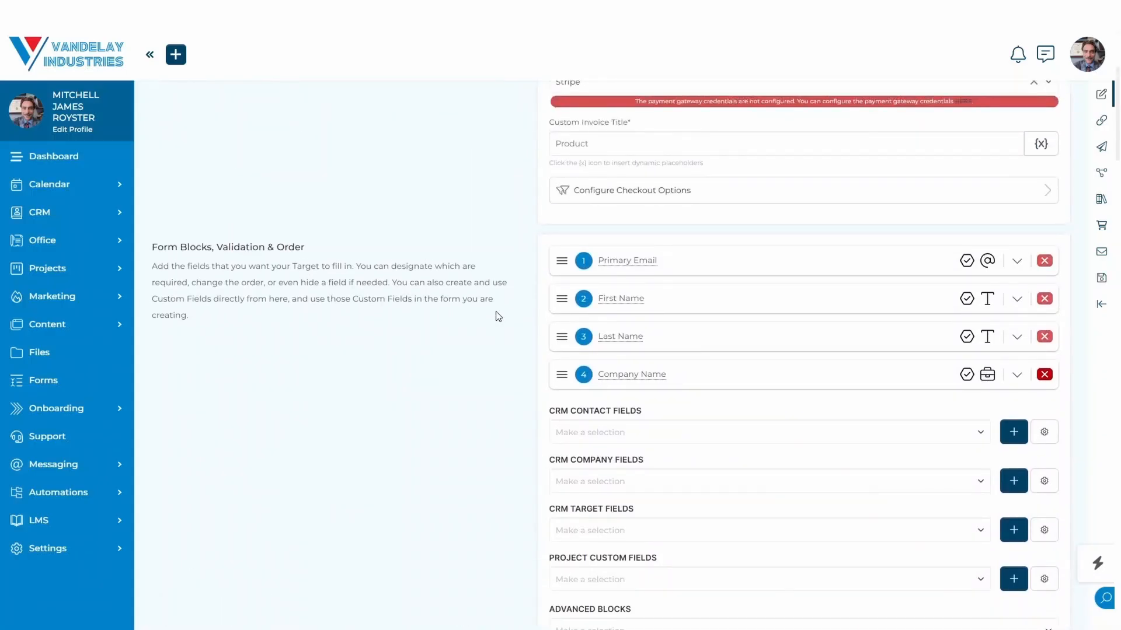
scroll(493, 362, "down", 1)
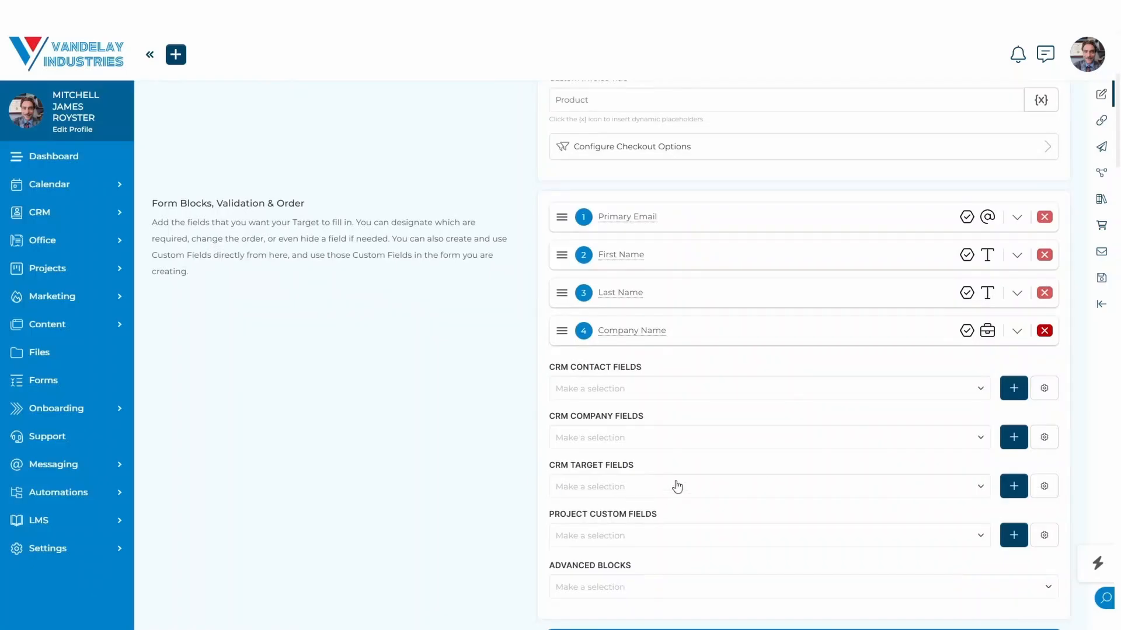
left_click(719, 394)
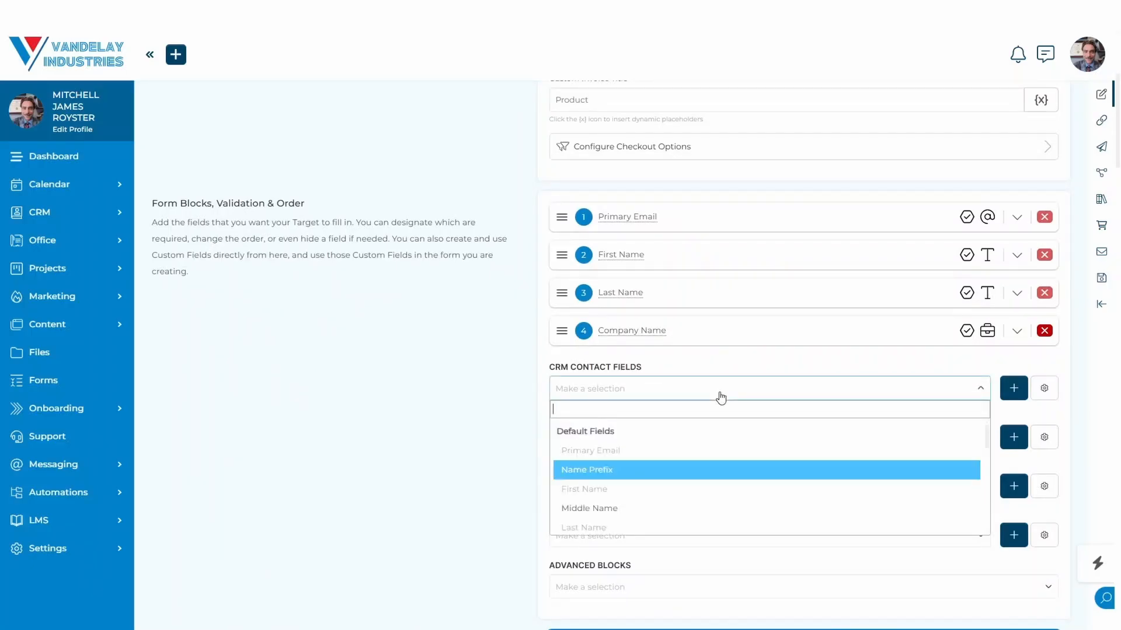
left_click(464, 444)
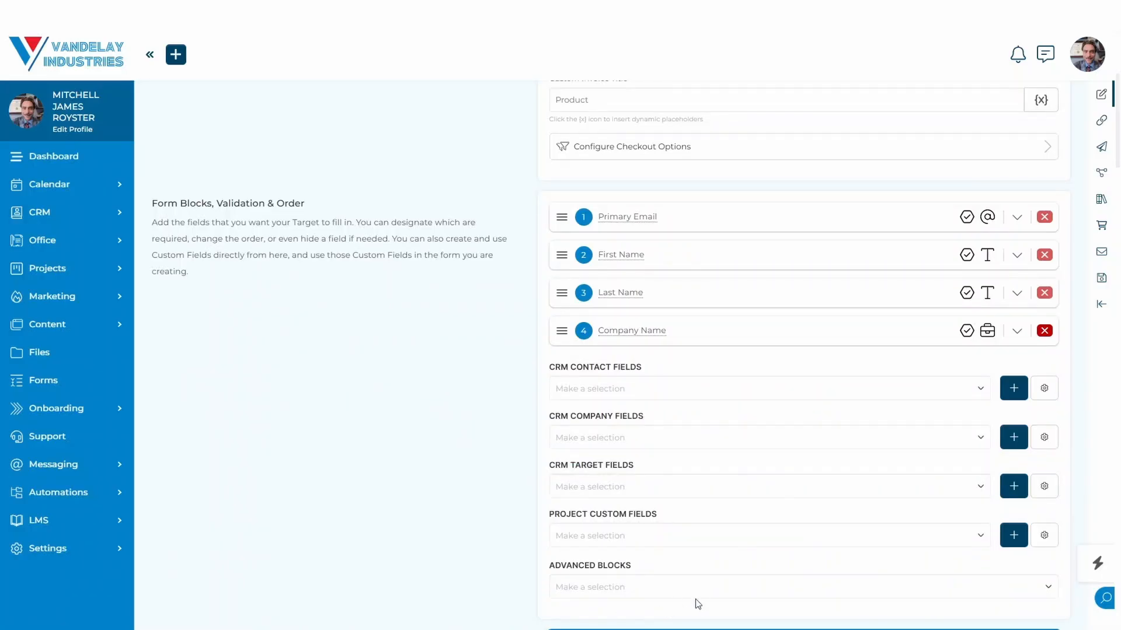
left_click(716, 590)
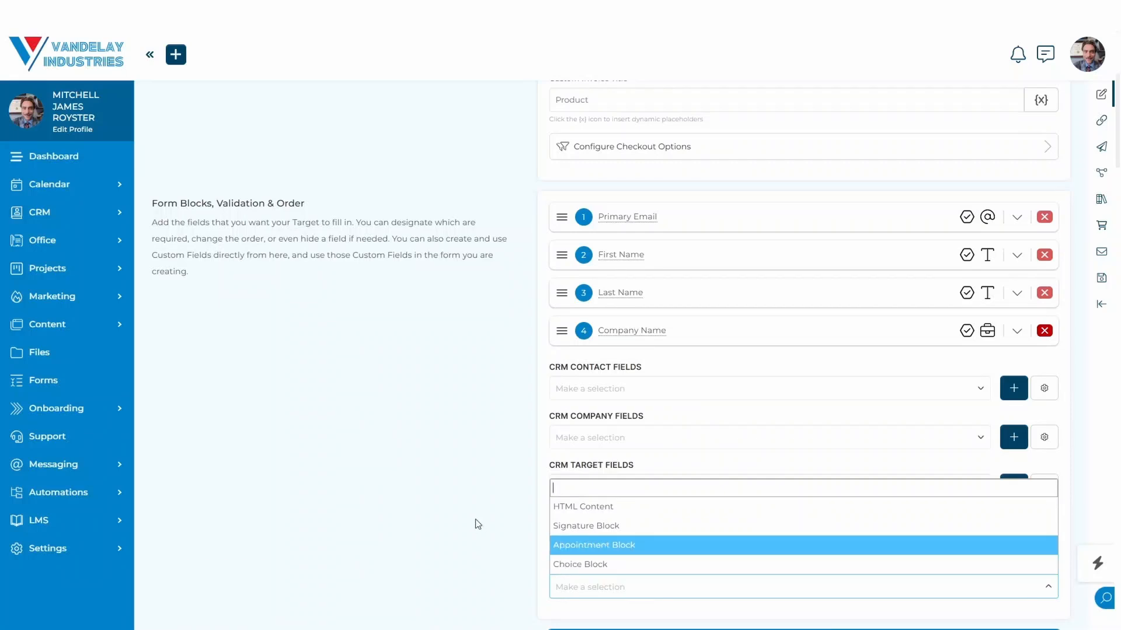
Examine the document generator, project and assignment settings for "Unknown" targets.
left_click(471, 495)
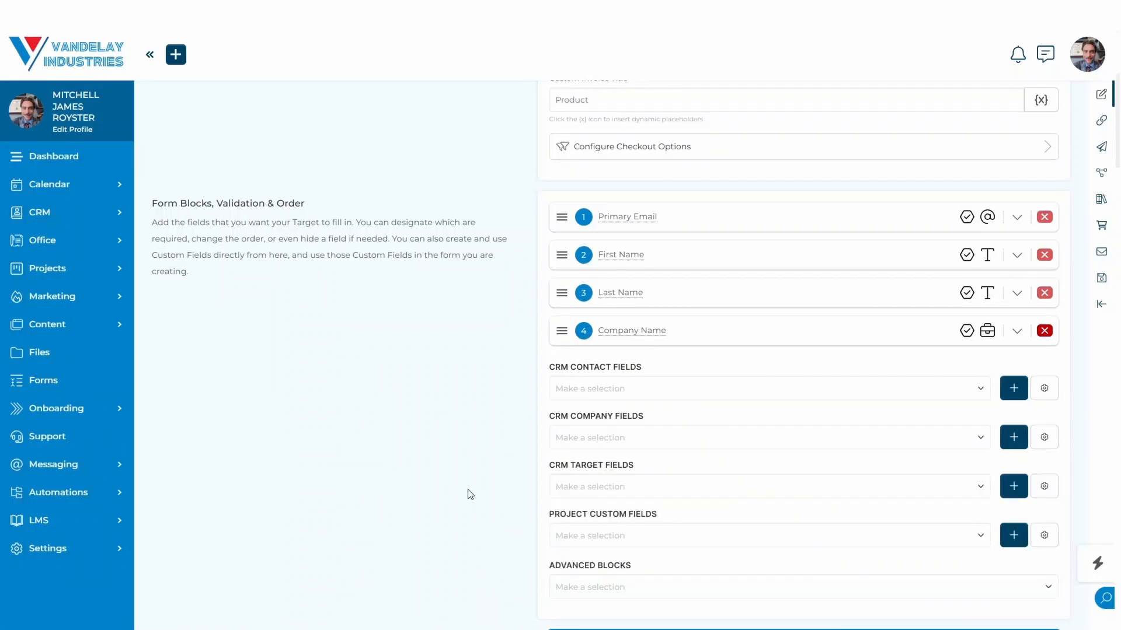
scroll(471, 494, "down", 10)
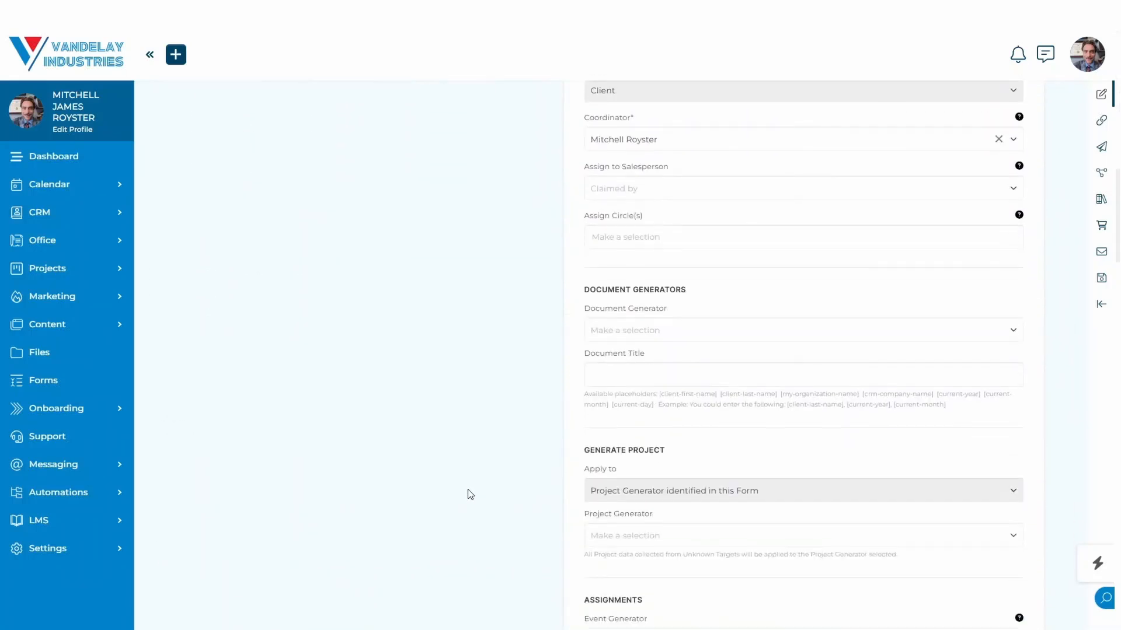
scroll(470, 495, "down", 1)
scroll(471, 494, "up", 2)
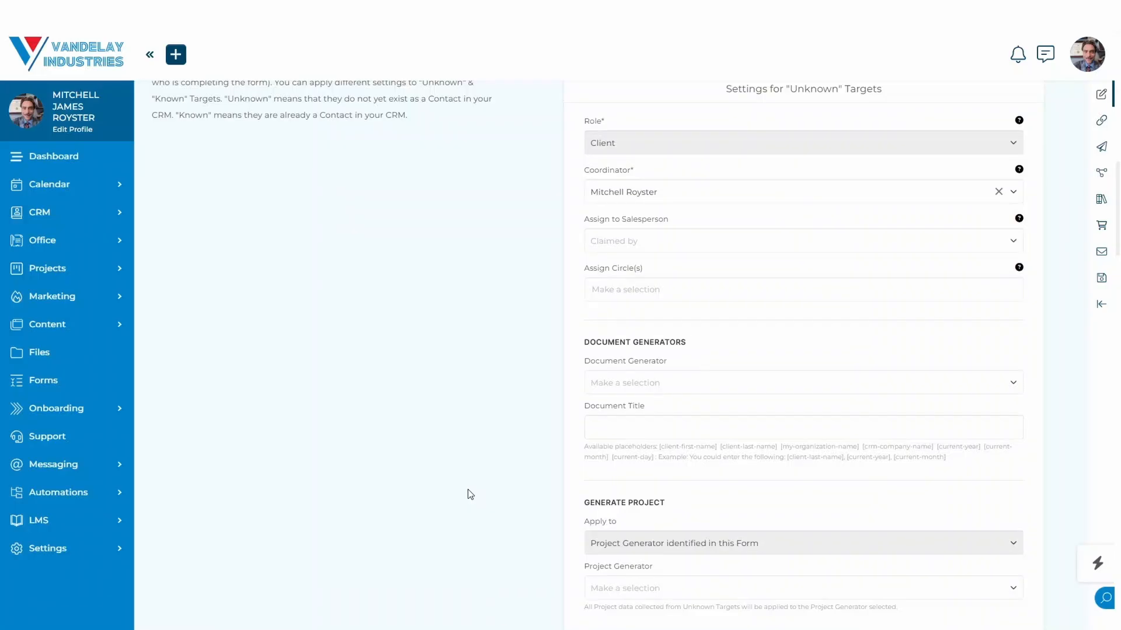
scroll(470, 494, "down", 8)
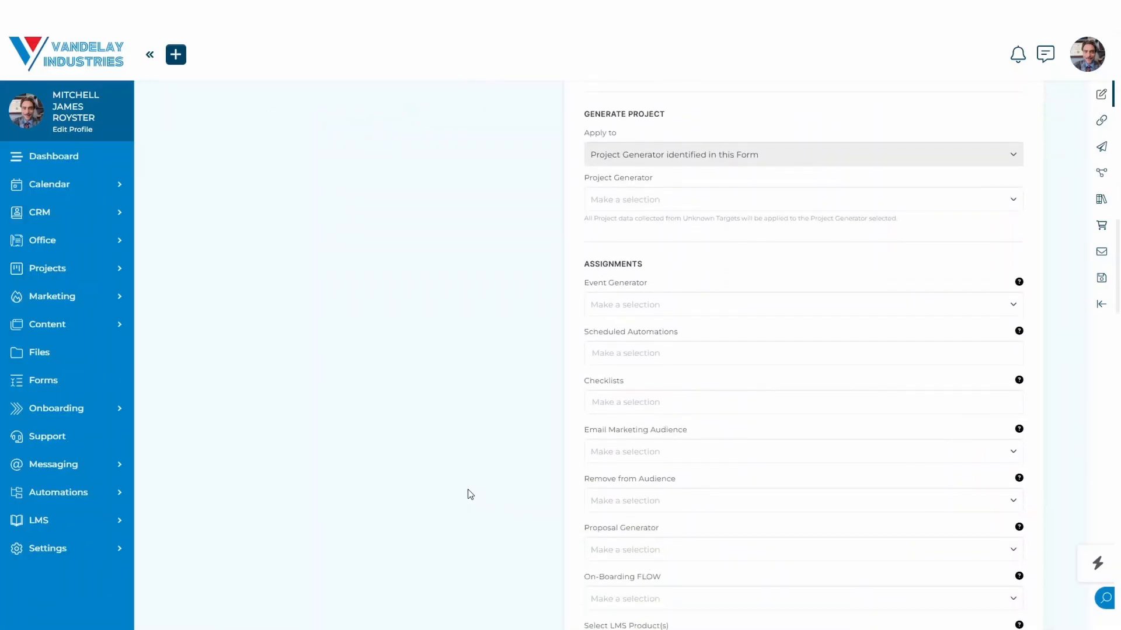
scroll(470, 494, "down", 1)
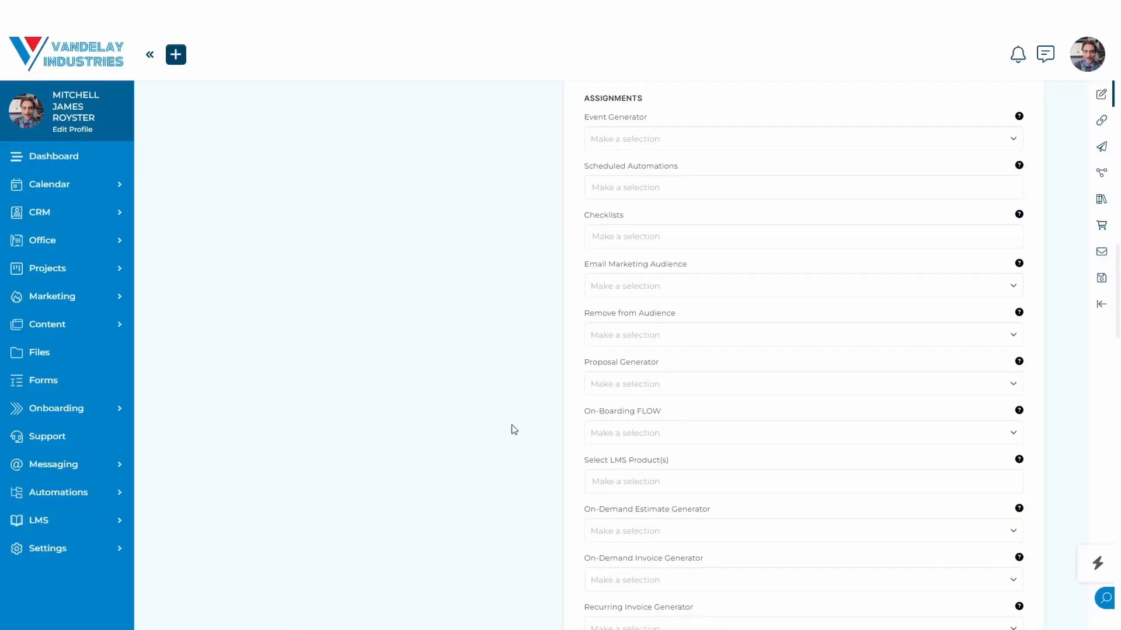
Check which On-Boarding FLOW and LMS product choices can be assigned to "Unknown" targets, leaving both fields empty.
left_click(639, 432)
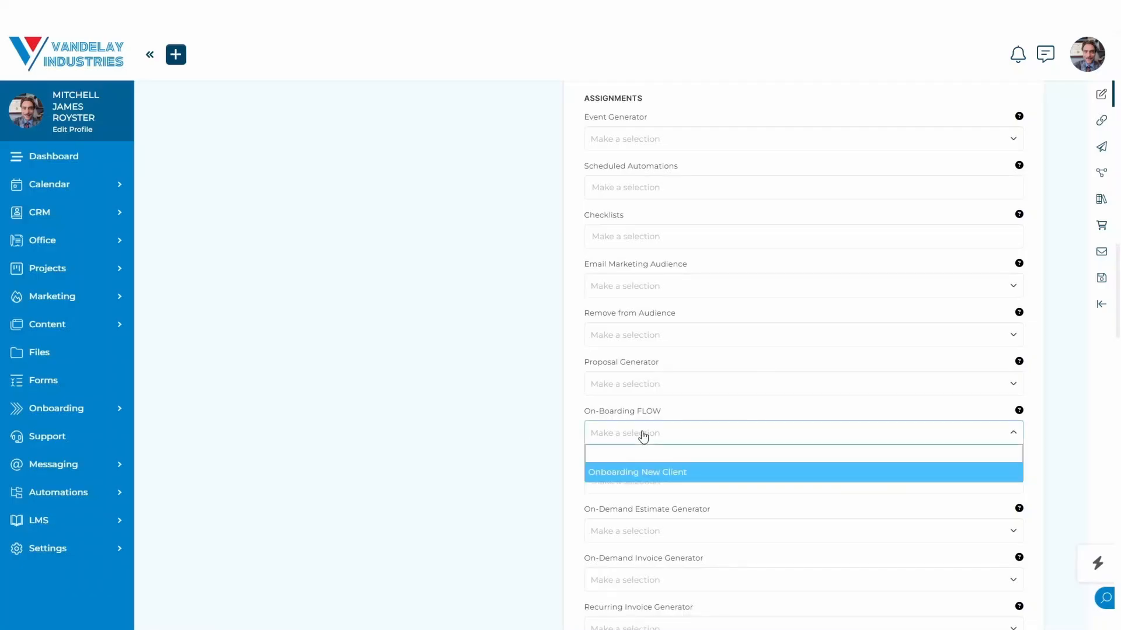
left_click(499, 426)
left_click(678, 435)
left_click(500, 459)
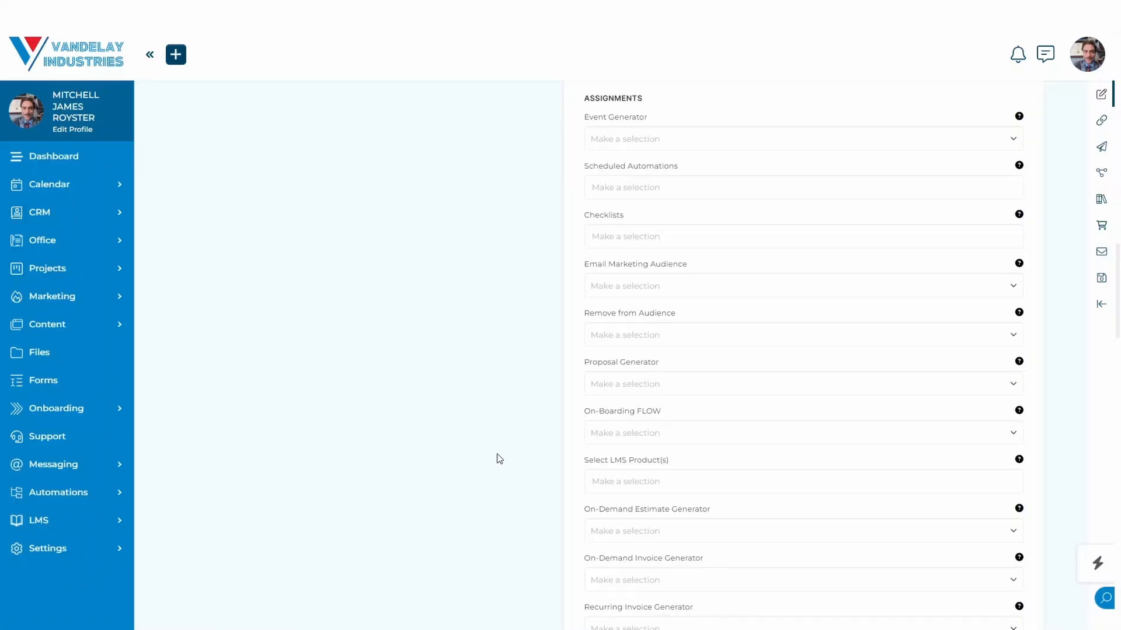
scroll(500, 459, "down", 2)
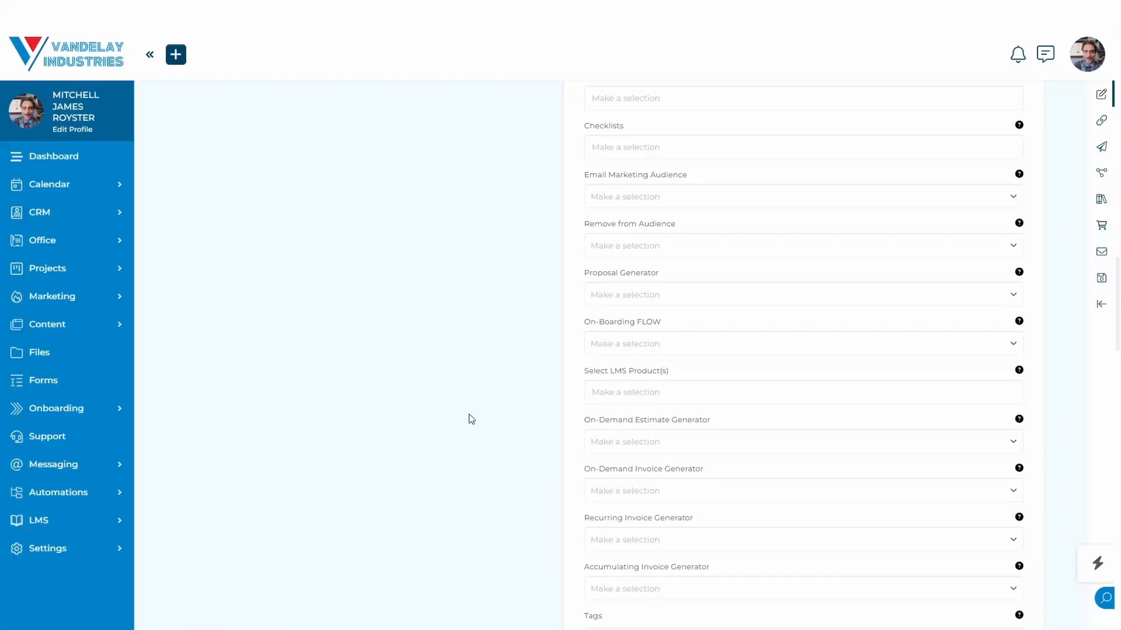
left_click(608, 388)
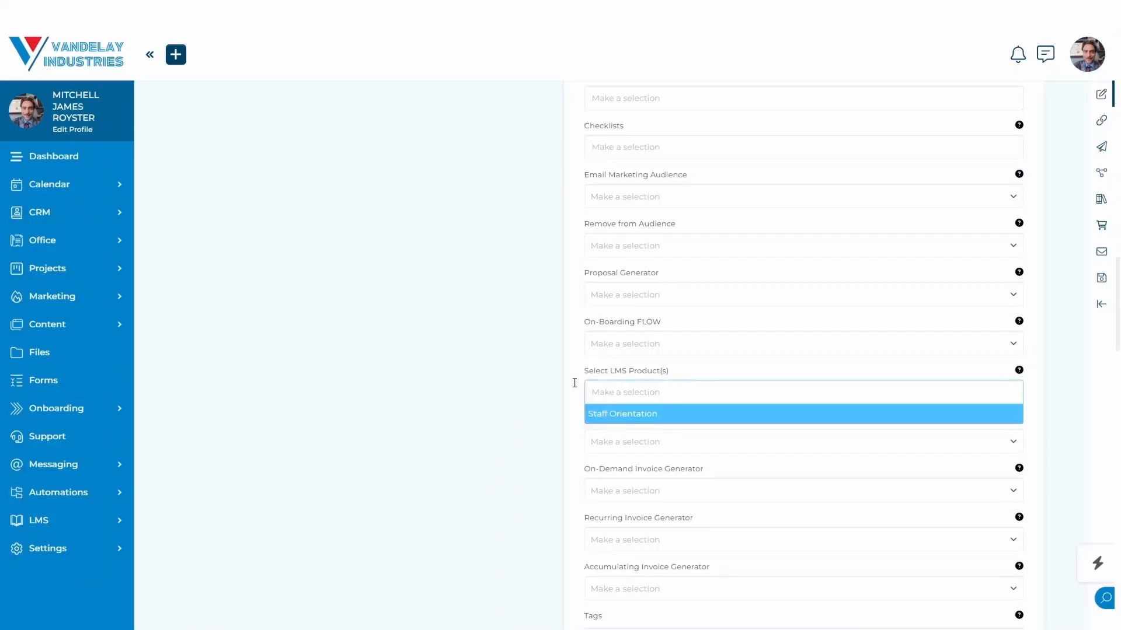
left_click(518, 388)
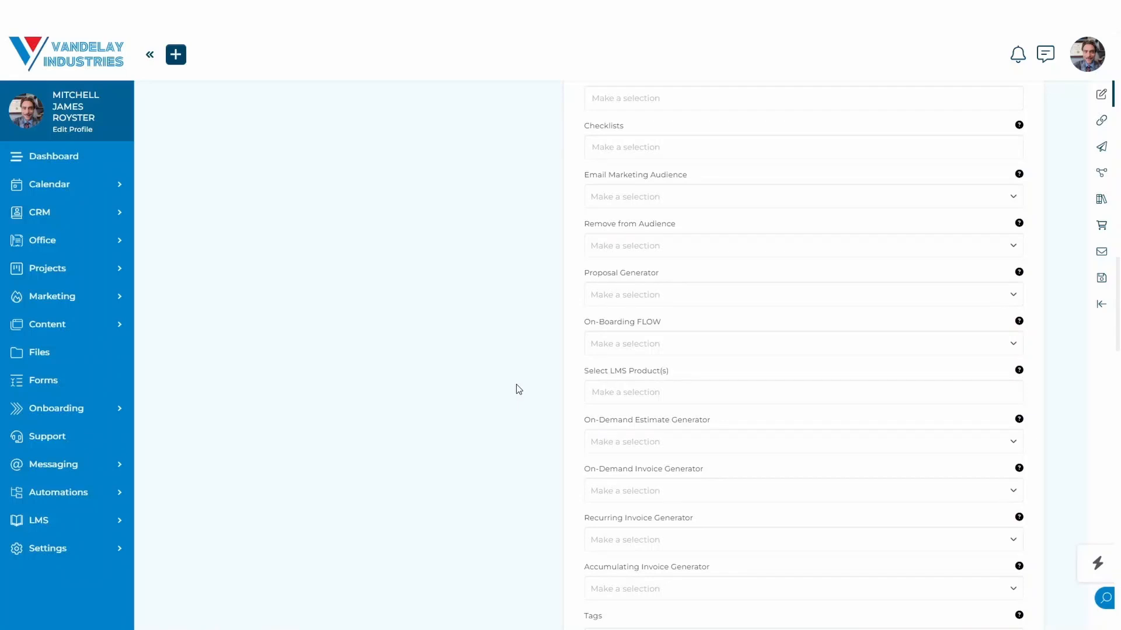
Review the portal invitation and paid access options, the settings for "Known" targets and the form's available automations.
scroll(518, 390, "down", 7)
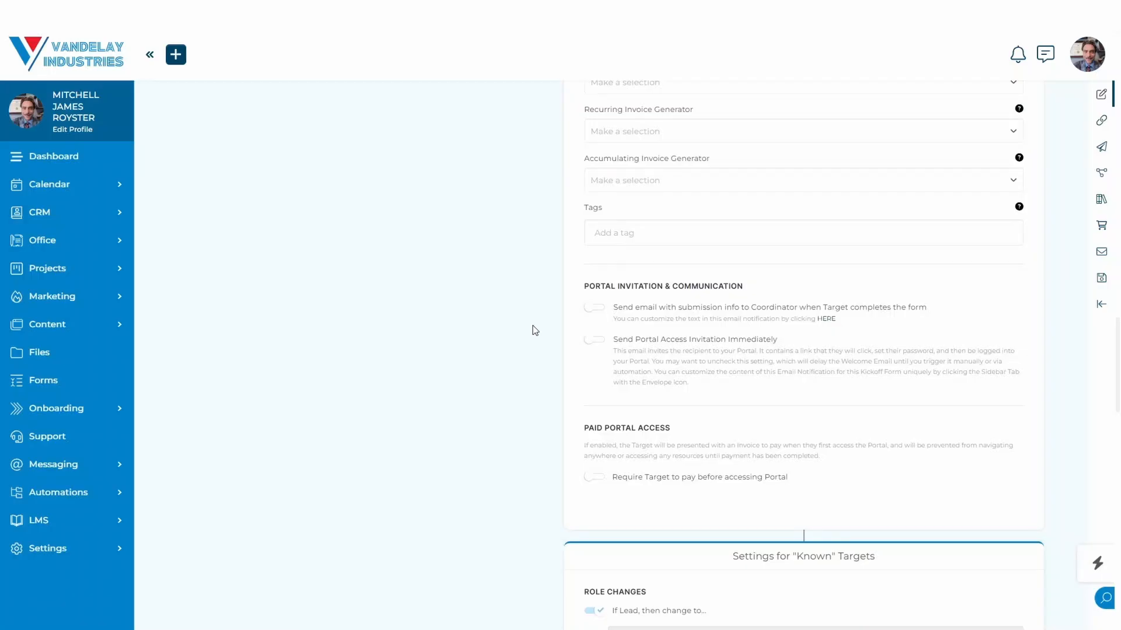
scroll(534, 331, "down", 5)
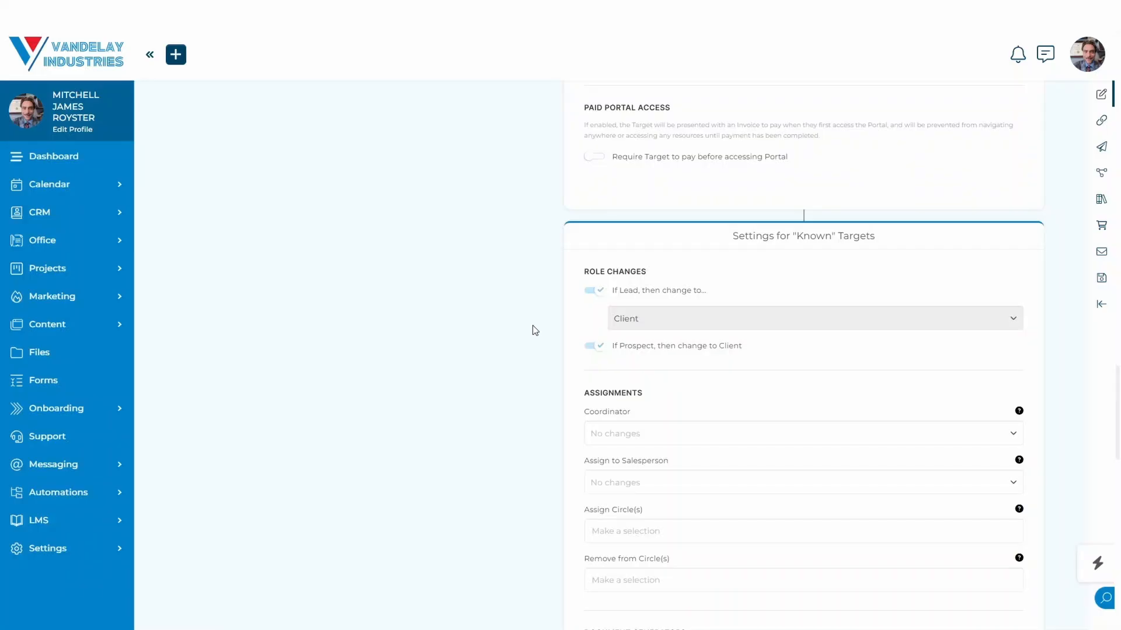
scroll(534, 331, "down", 2)
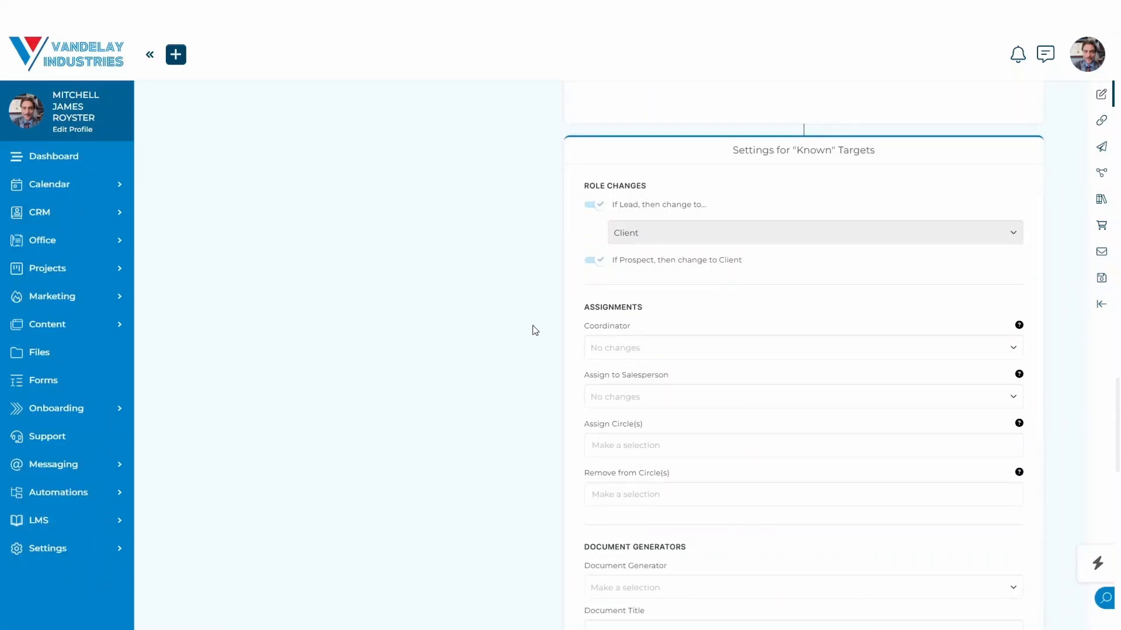
scroll(534, 330, "down", 1)
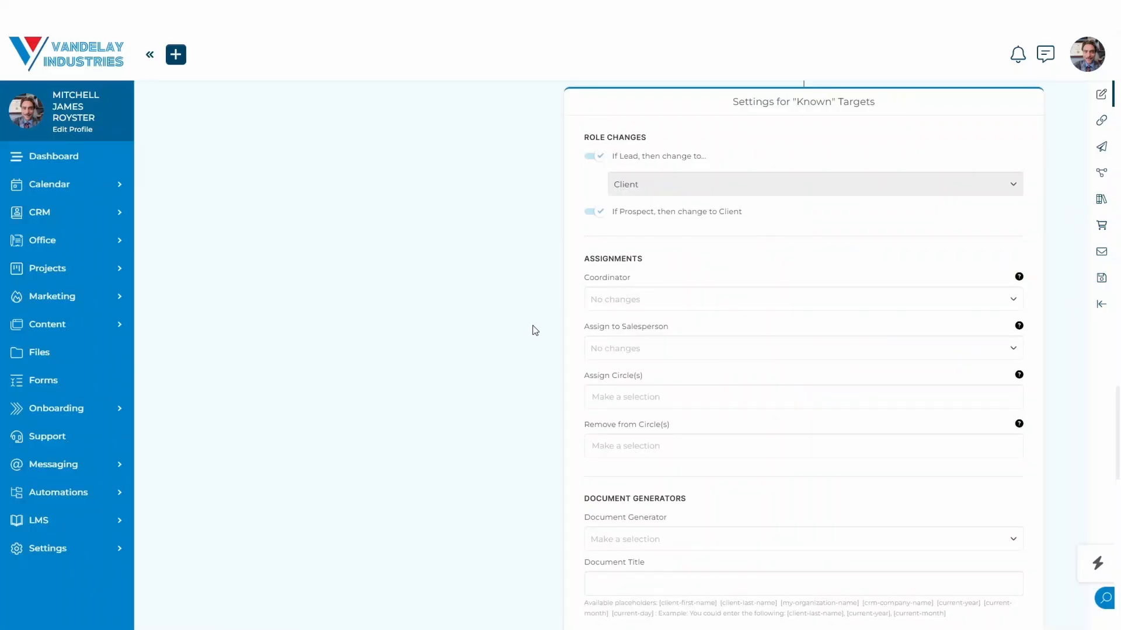
scroll(534, 331, "down", 10)
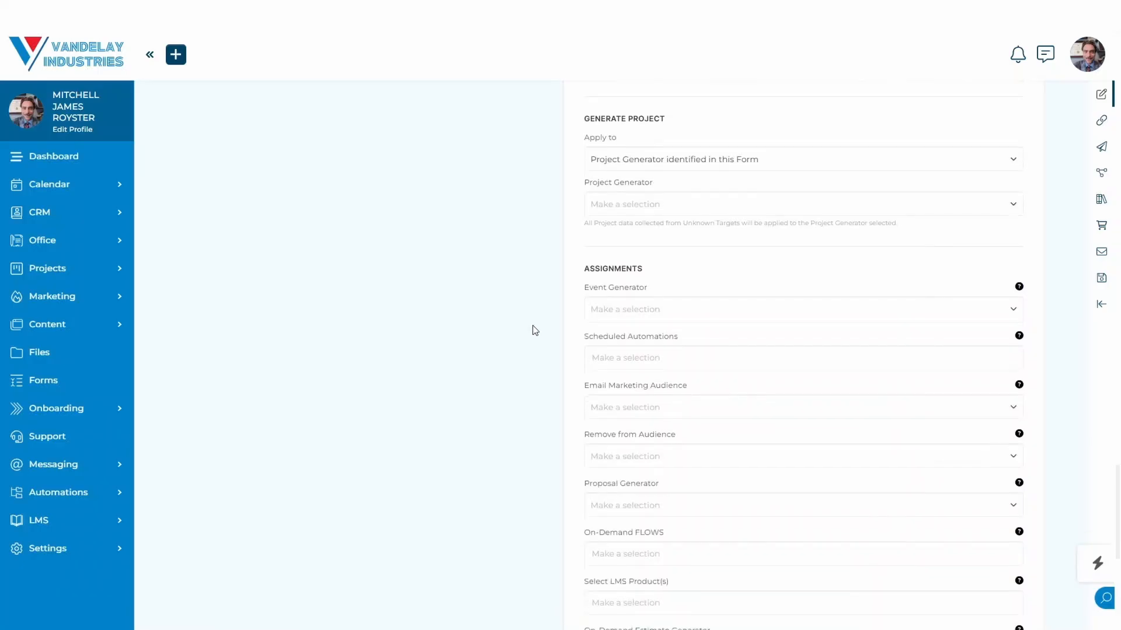
scroll(535, 330, "down", 7)
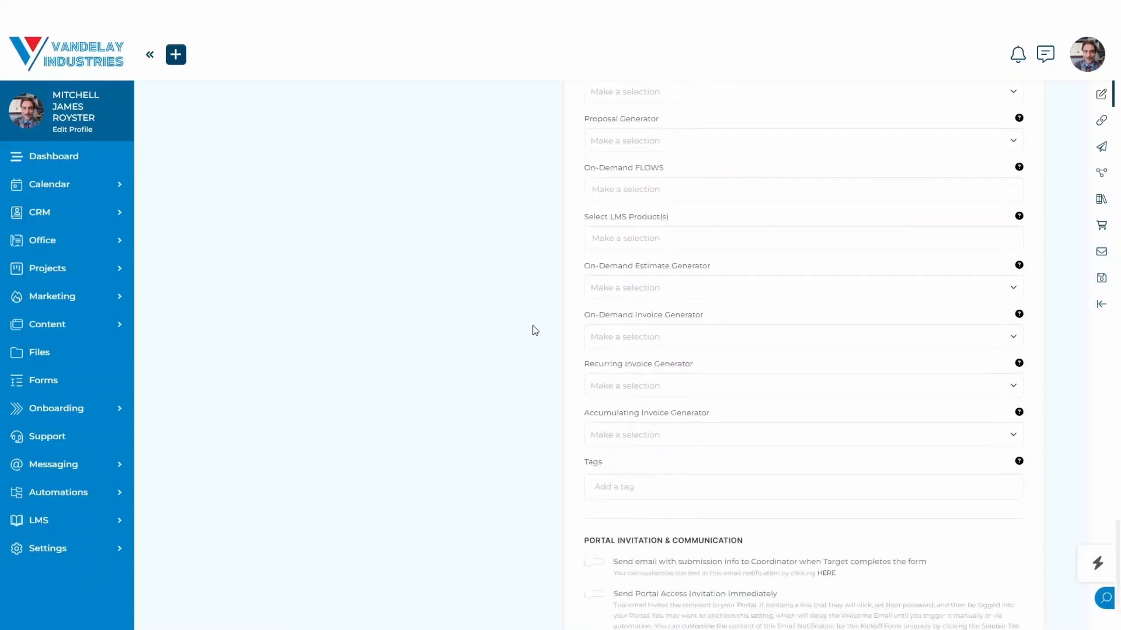
scroll(535, 330, "down", 5)
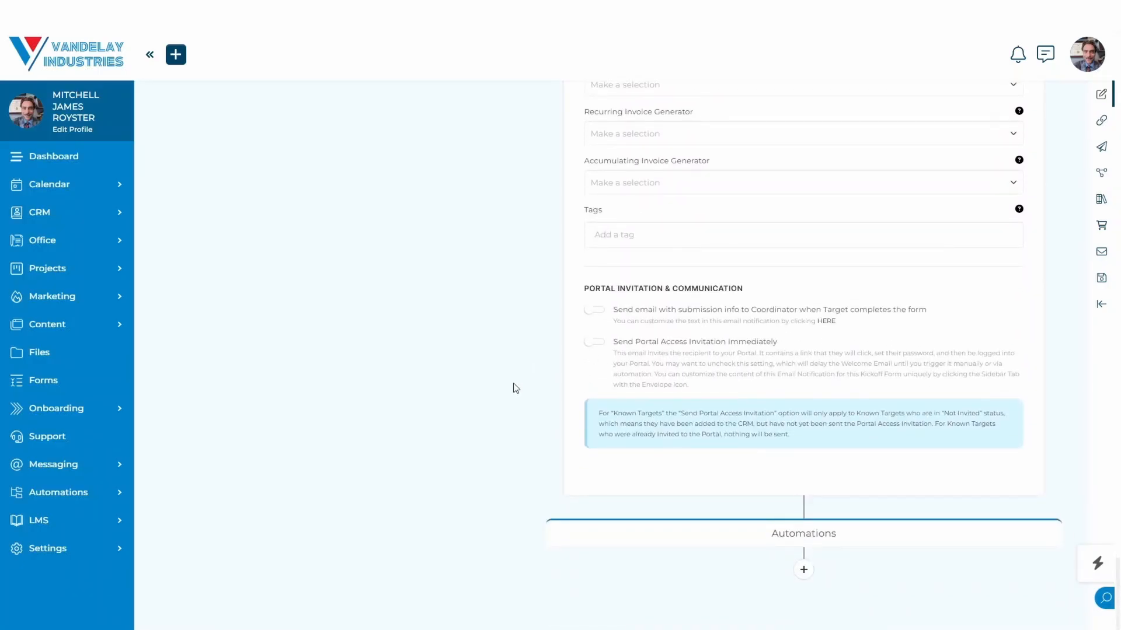
left_click(803, 566)
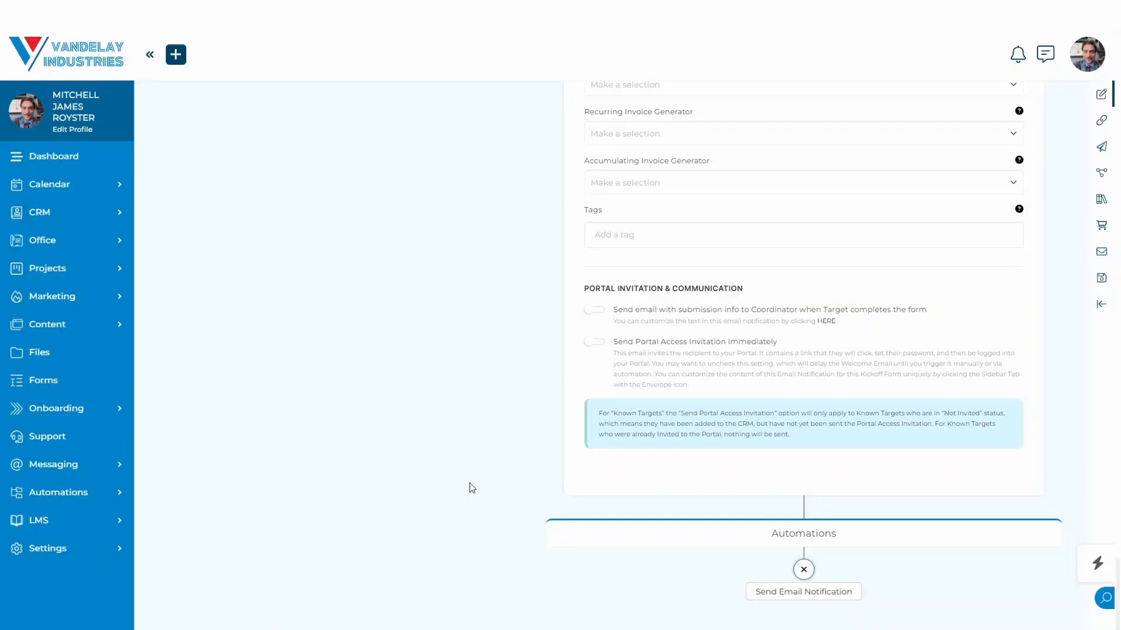
Open the International Market Research & Analysis item in the Office settings, review its details and automation options, and save it.
left_click(119, 245)
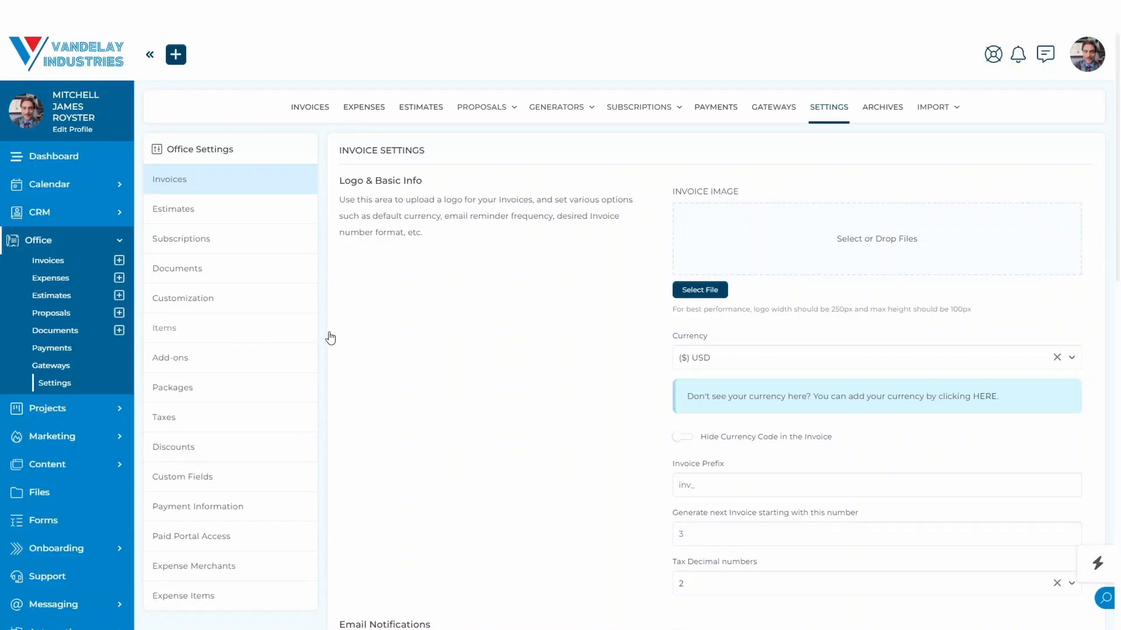
left_click(215, 337)
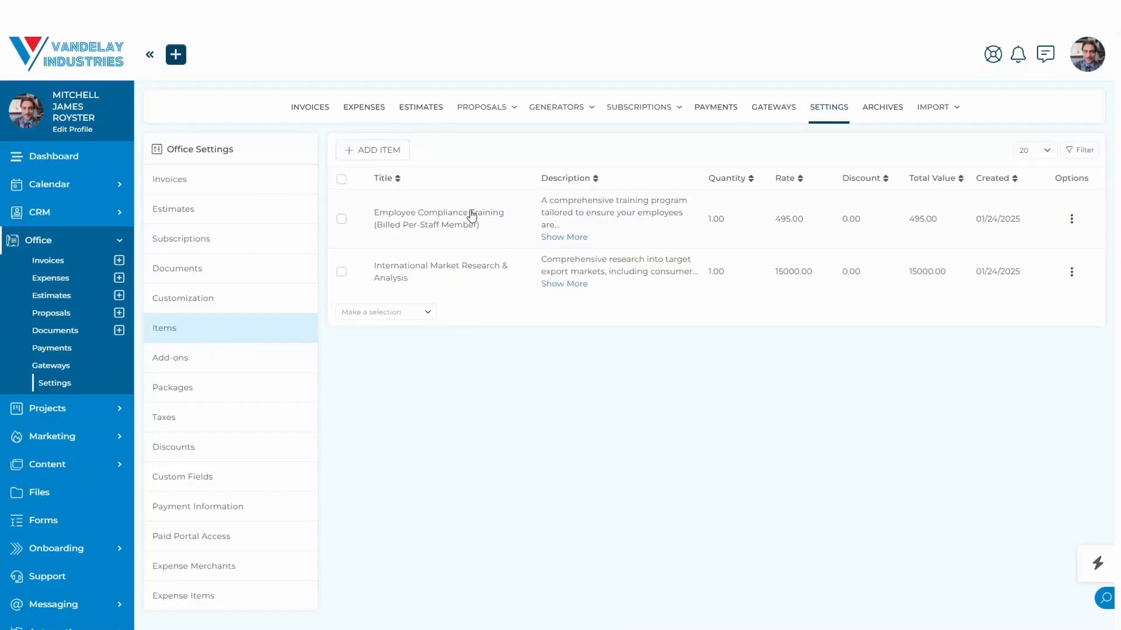
left_click(449, 281)
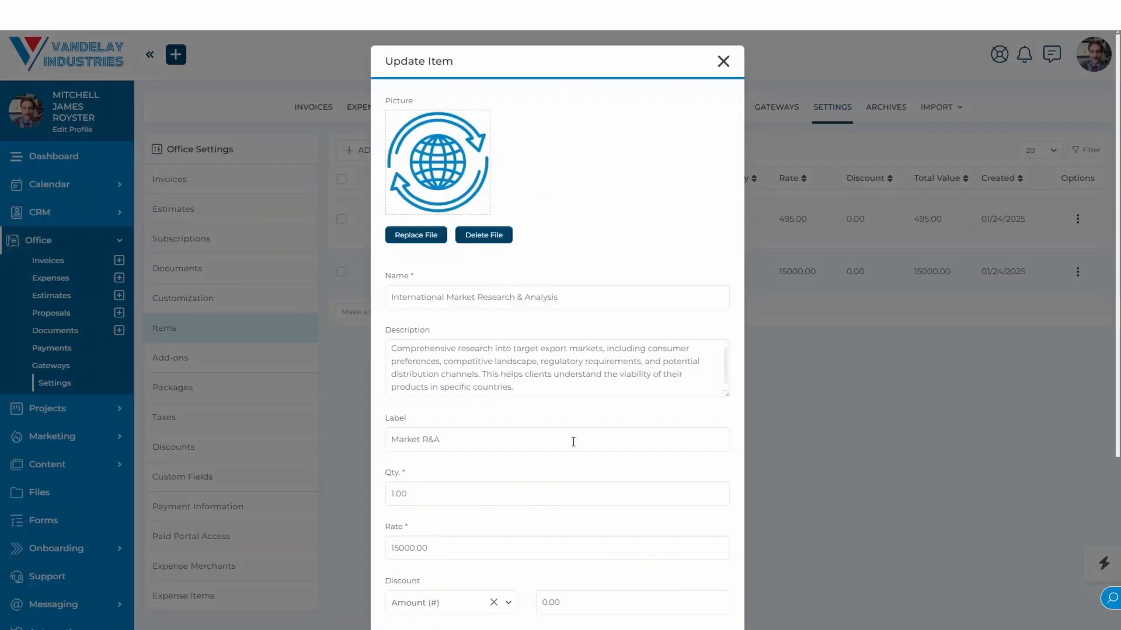
scroll(572, 441, "down", 5)
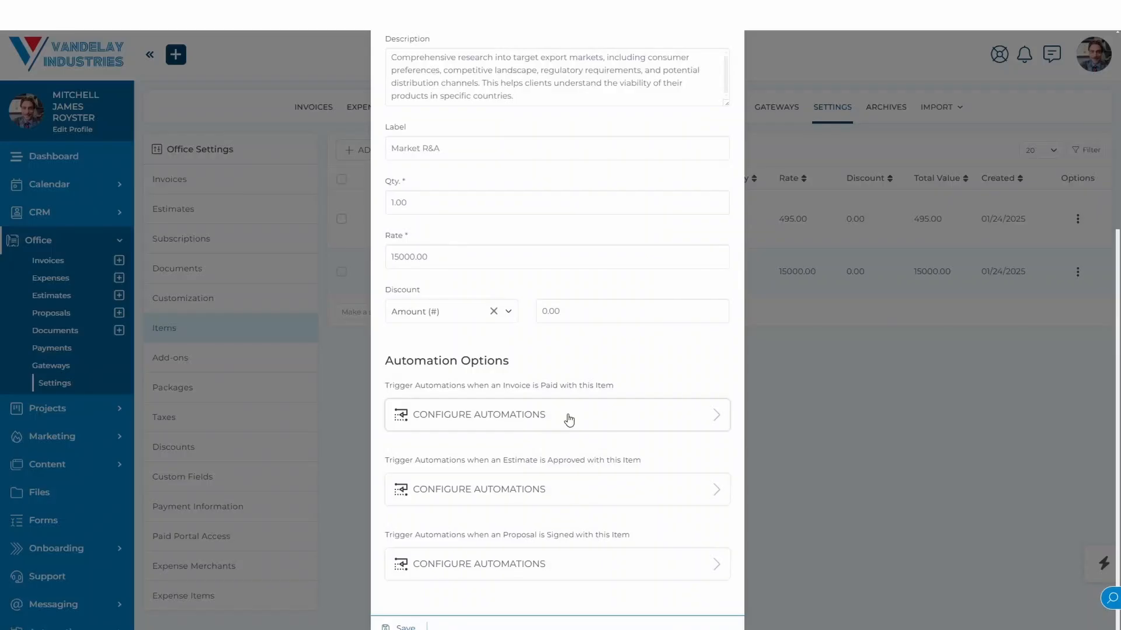
scroll(569, 419, "up", 5)
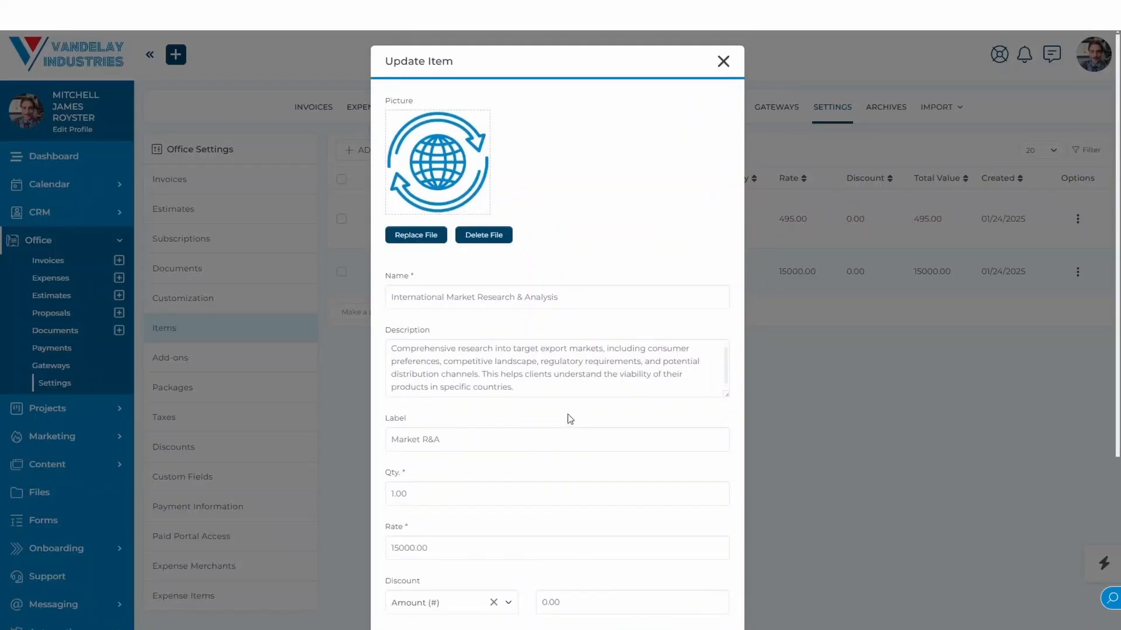
scroll(569, 419, "down", 5)
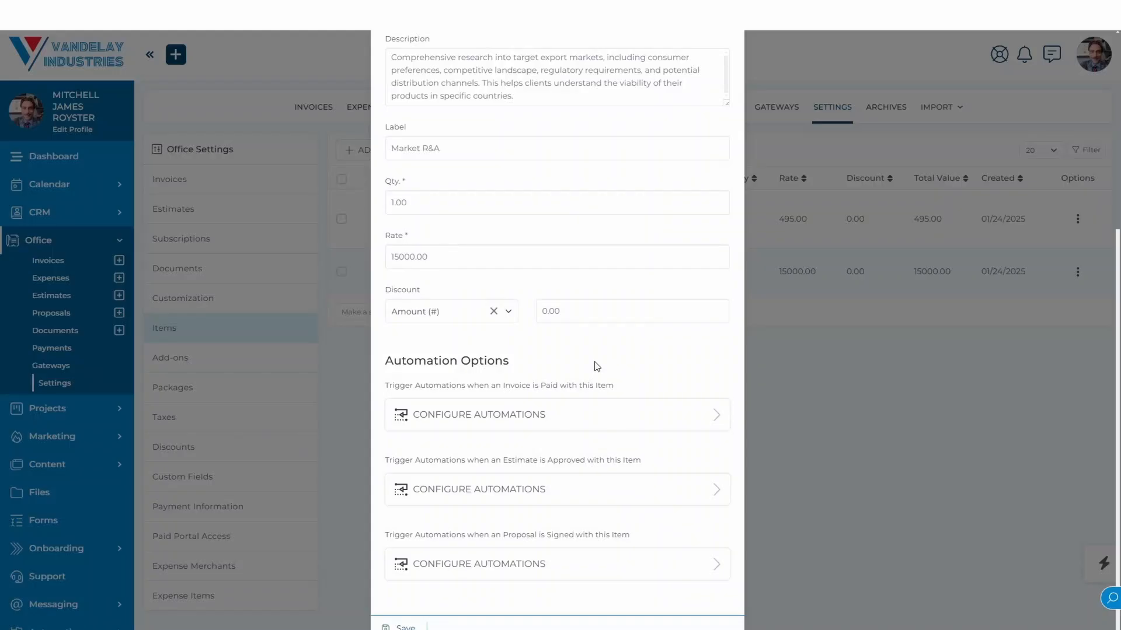
left_click(403, 627)
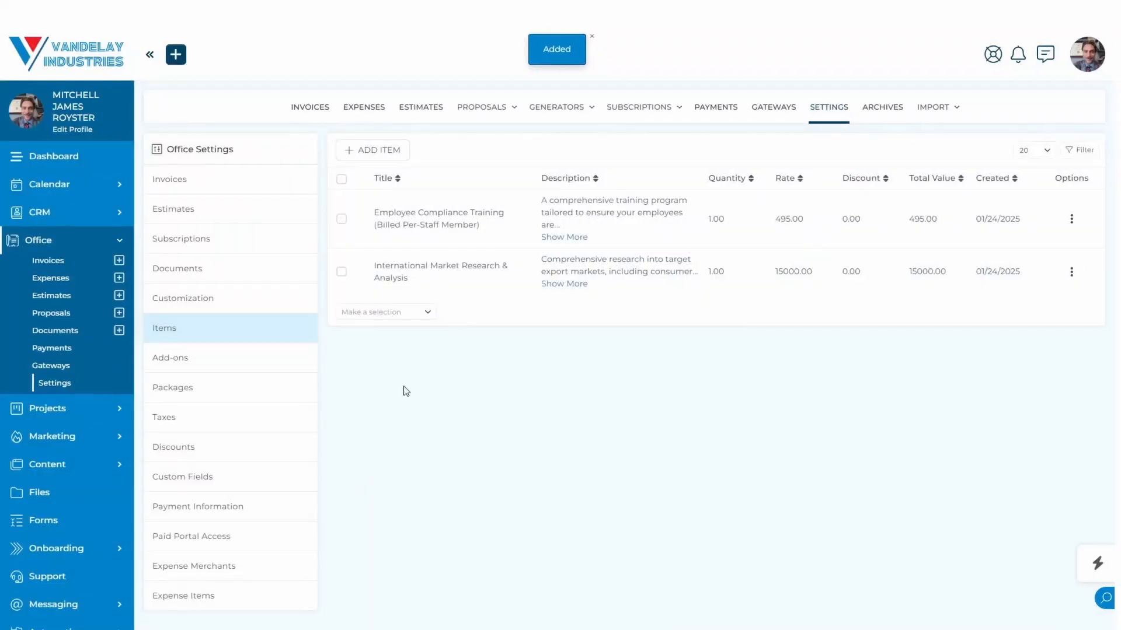
Start a new add-on in the Office settings with New Add-On as its reference title, public title and public description.
left_click(220, 356)
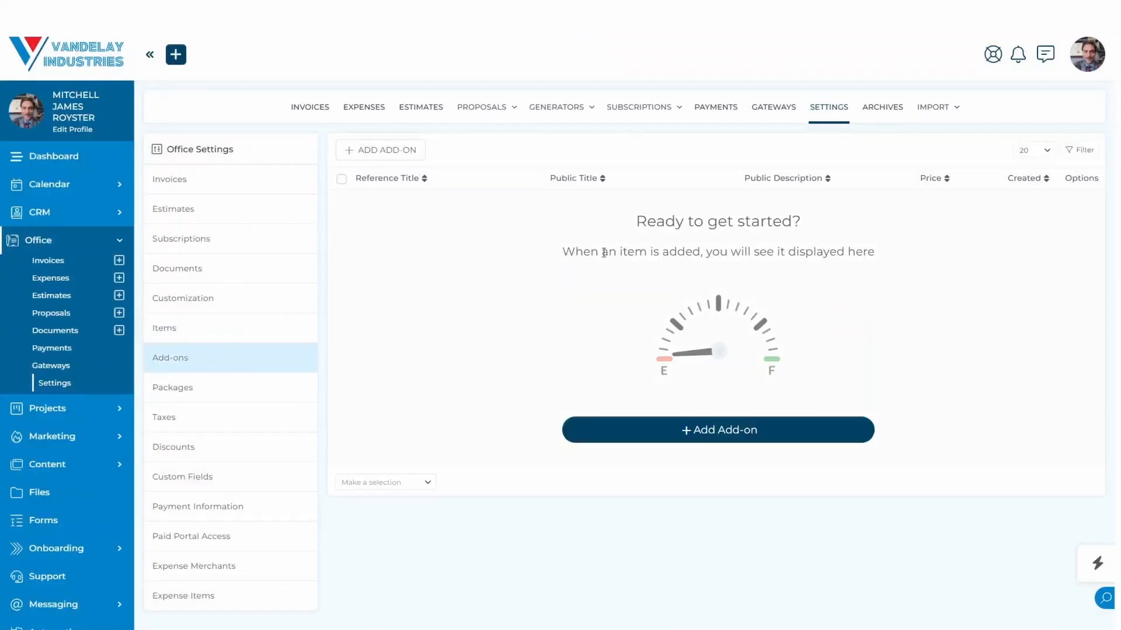
left_click(400, 153)
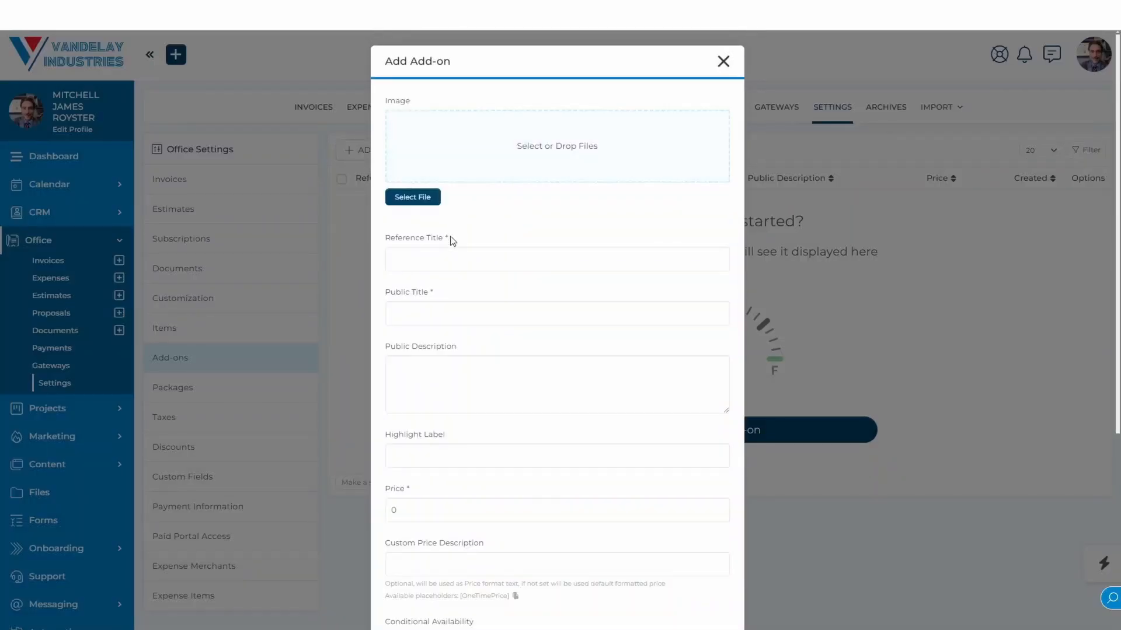
left_click(453, 259)
type("New")
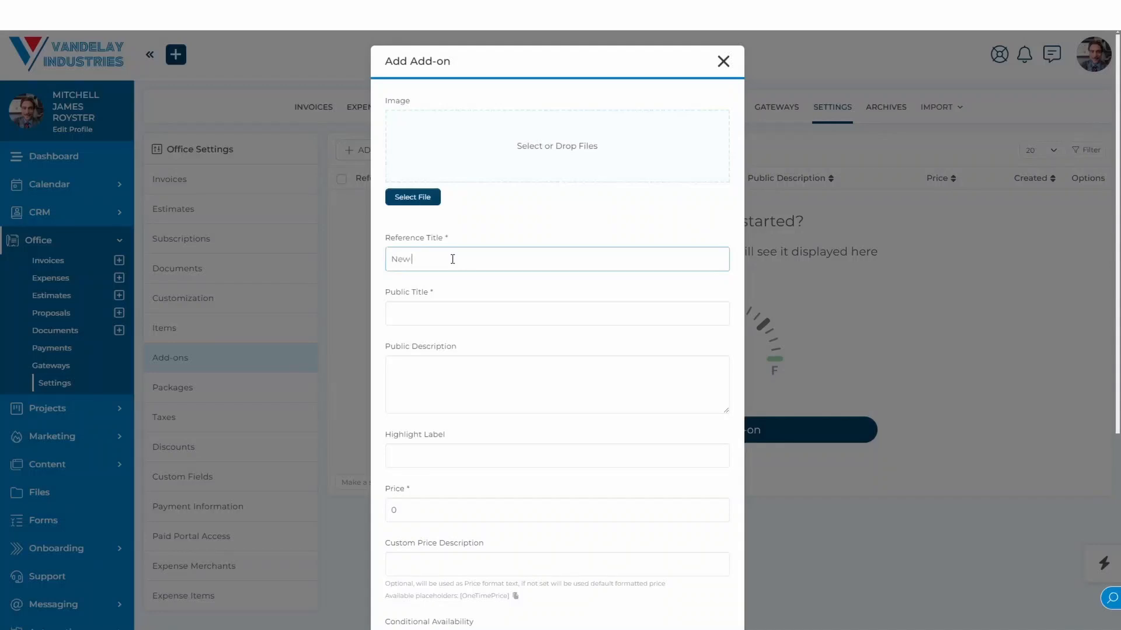
type(" Add-on")
left_click_drag(453, 253, 391, 258)
key("ctrl+c")
left_click(429, 311)
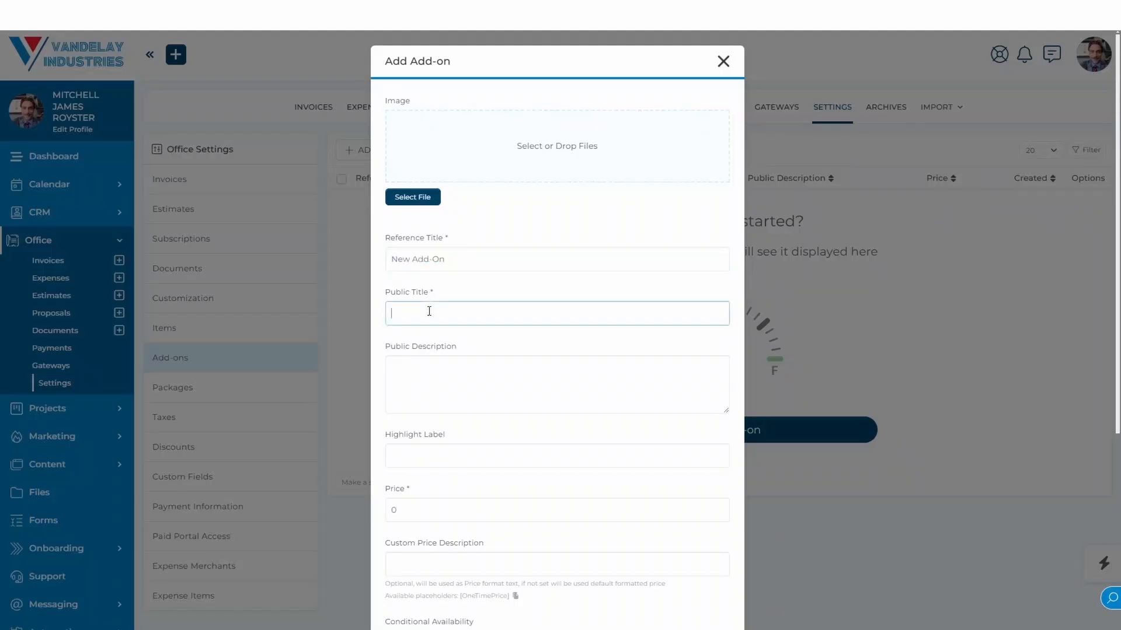
key("ctrl+v")
left_click(461, 380)
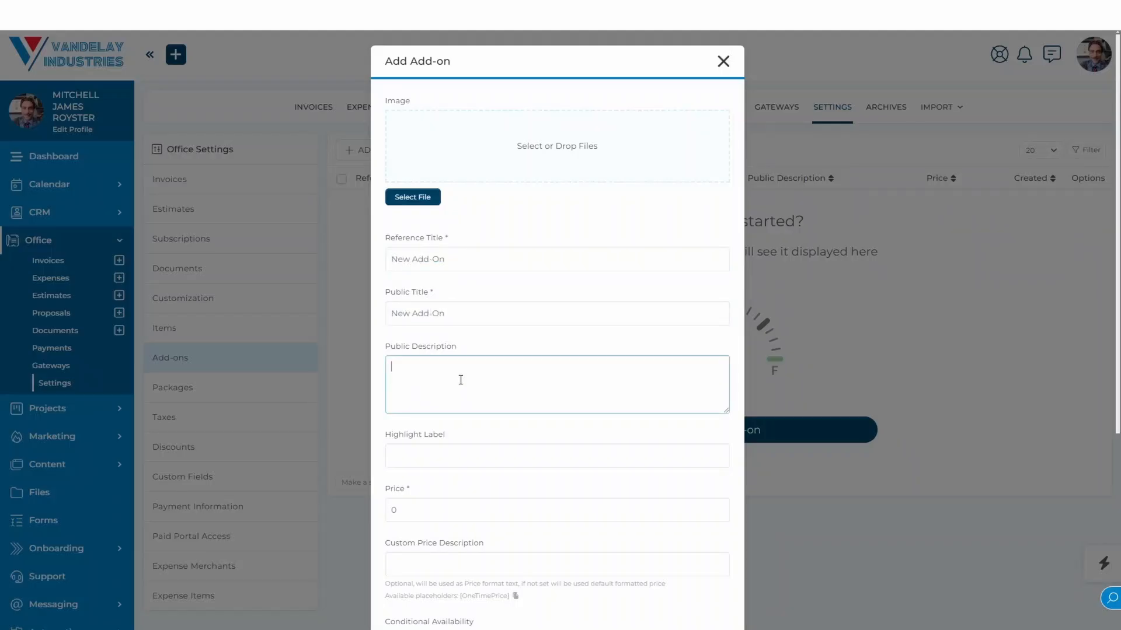
key("ctrl+v")
Set the add-on's highlight label to New Add-On and its price to 100.
scroll(460, 380, "down", 3)
left_click(432, 275)
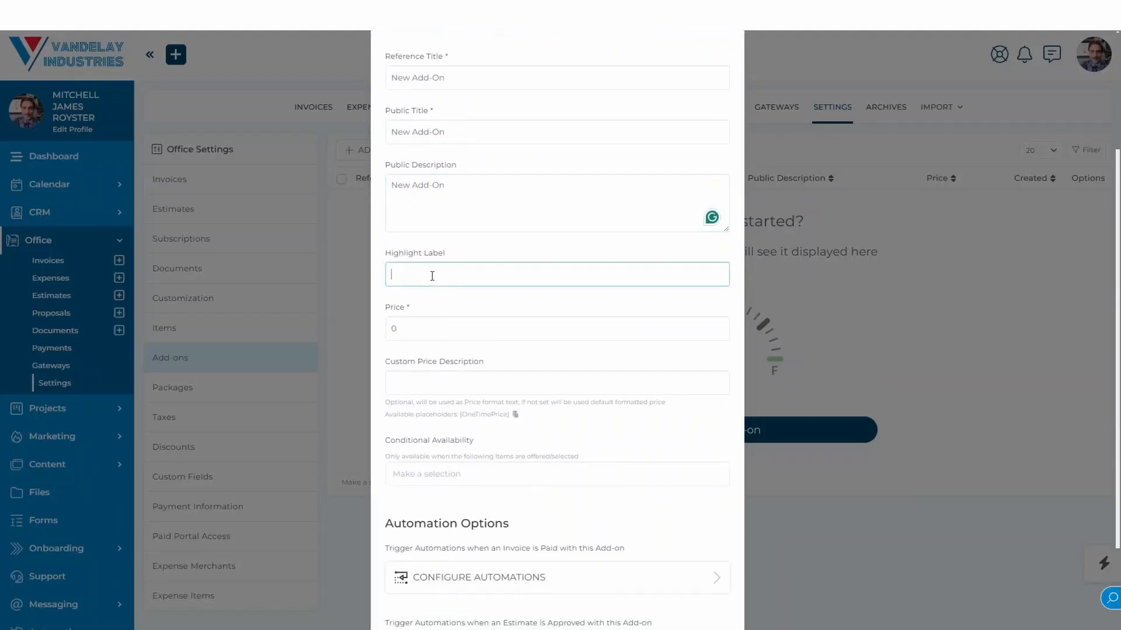
key("ctrl+v")
left_click(397, 331)
left_click_drag(397, 331, 390, 332)
type("100")
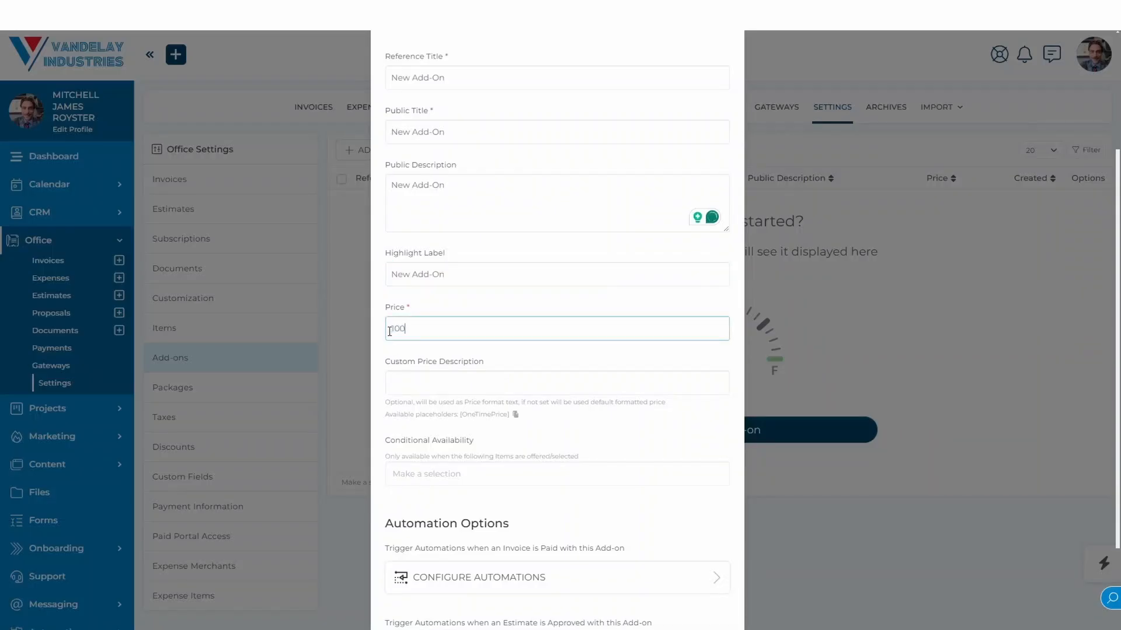
left_click(446, 303)
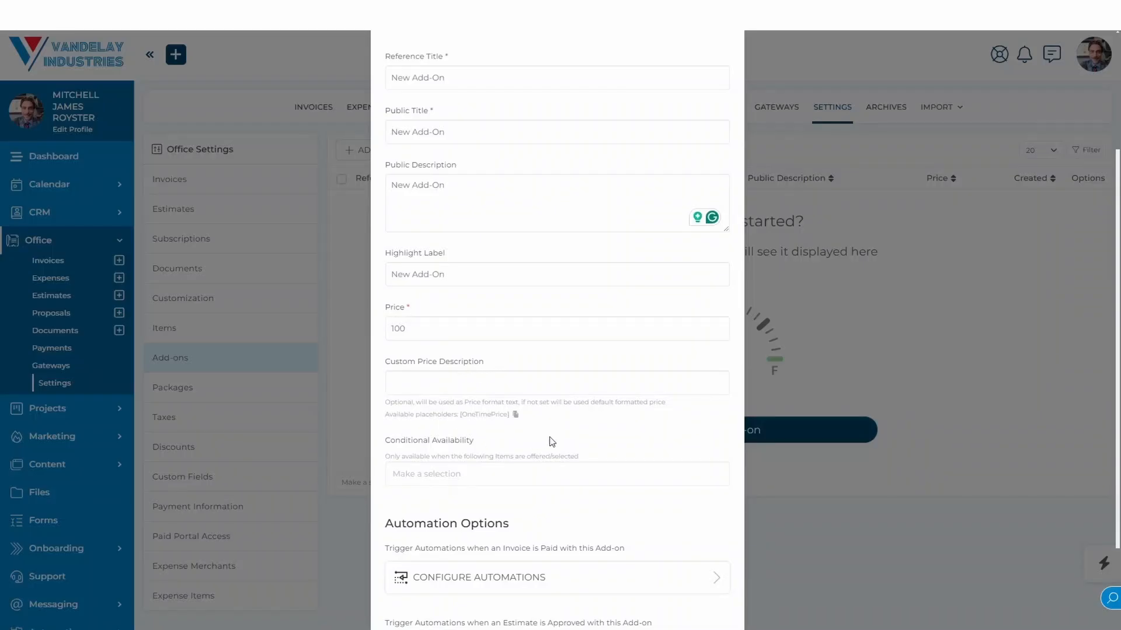
scroll(549, 442, "down", 2)
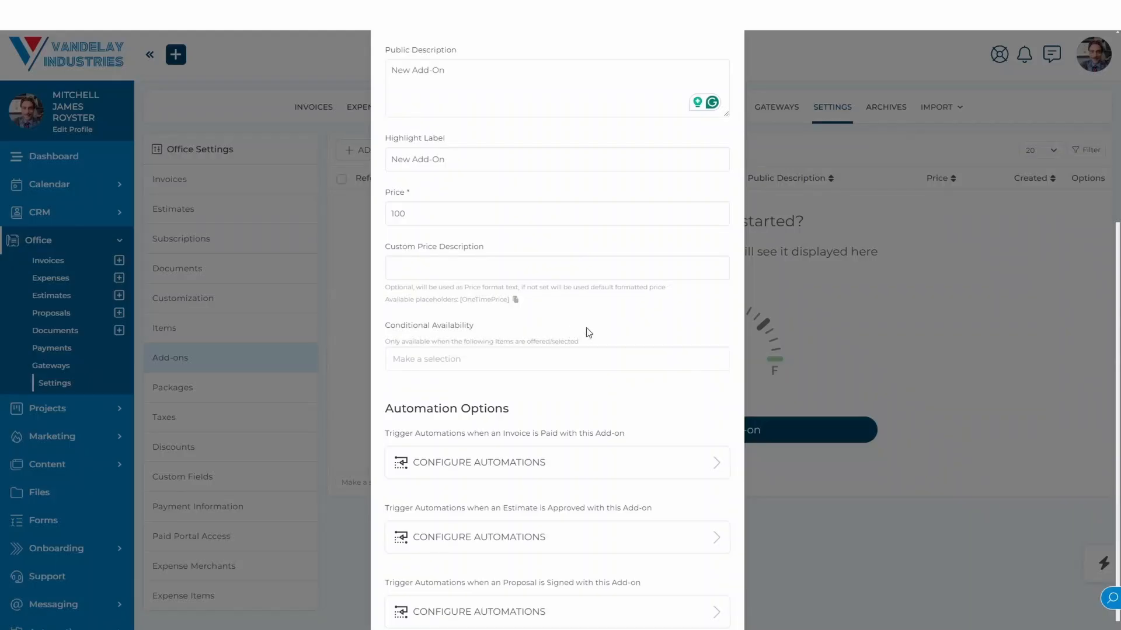
scroll(588, 333, "up", 1)
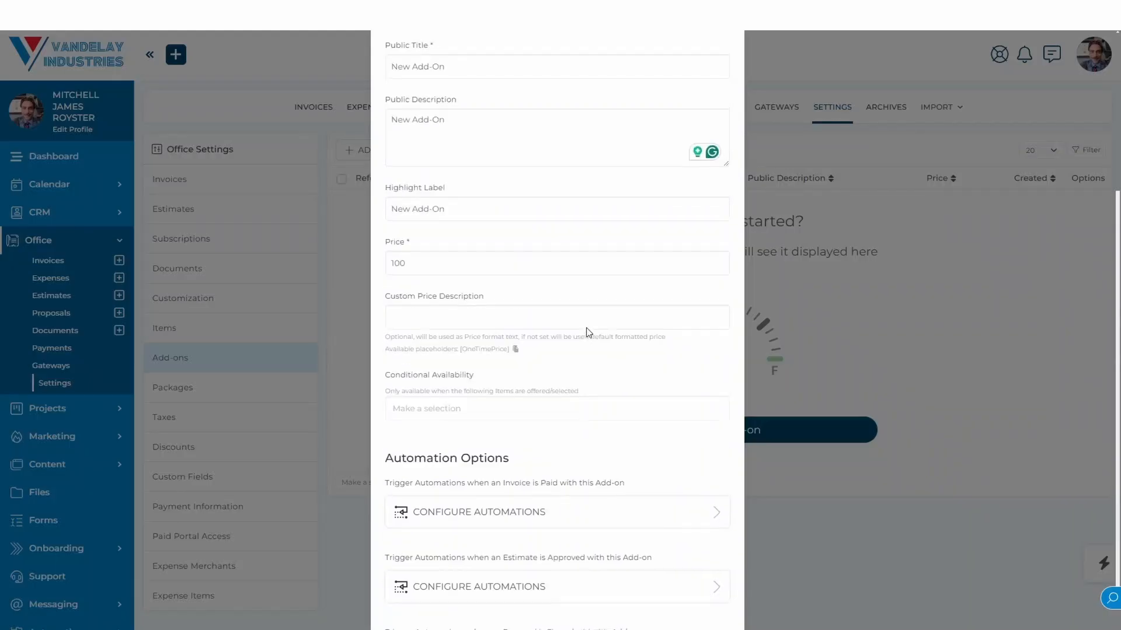
Make the new add-on available only with the International Market Research & Analysis item, review its automation options, and save it.
left_click(512, 416)
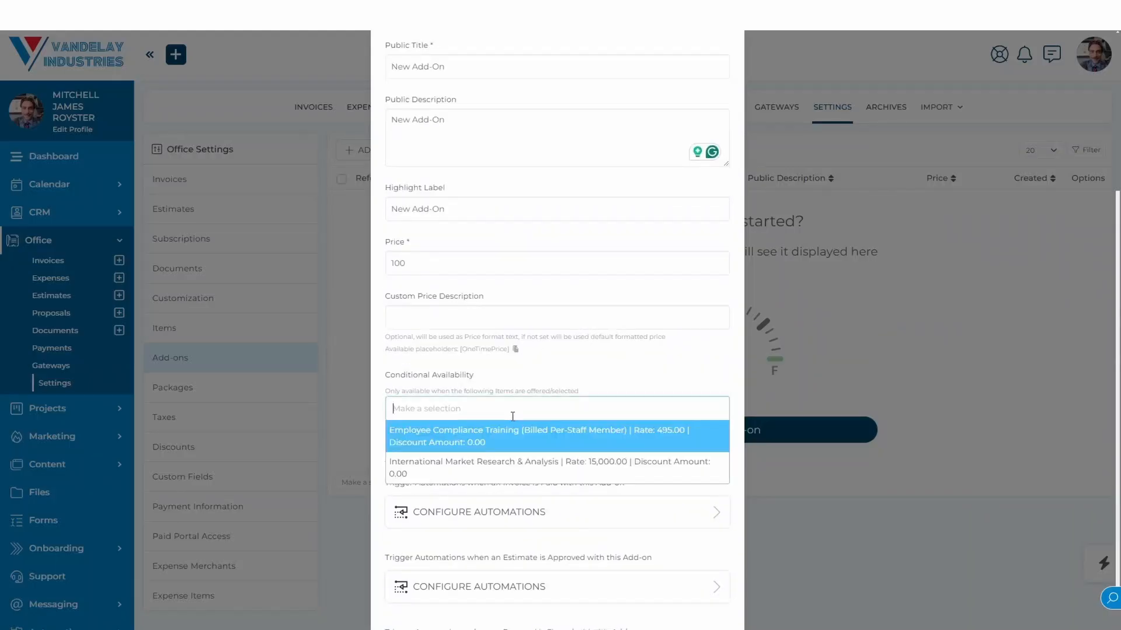
left_click(463, 471)
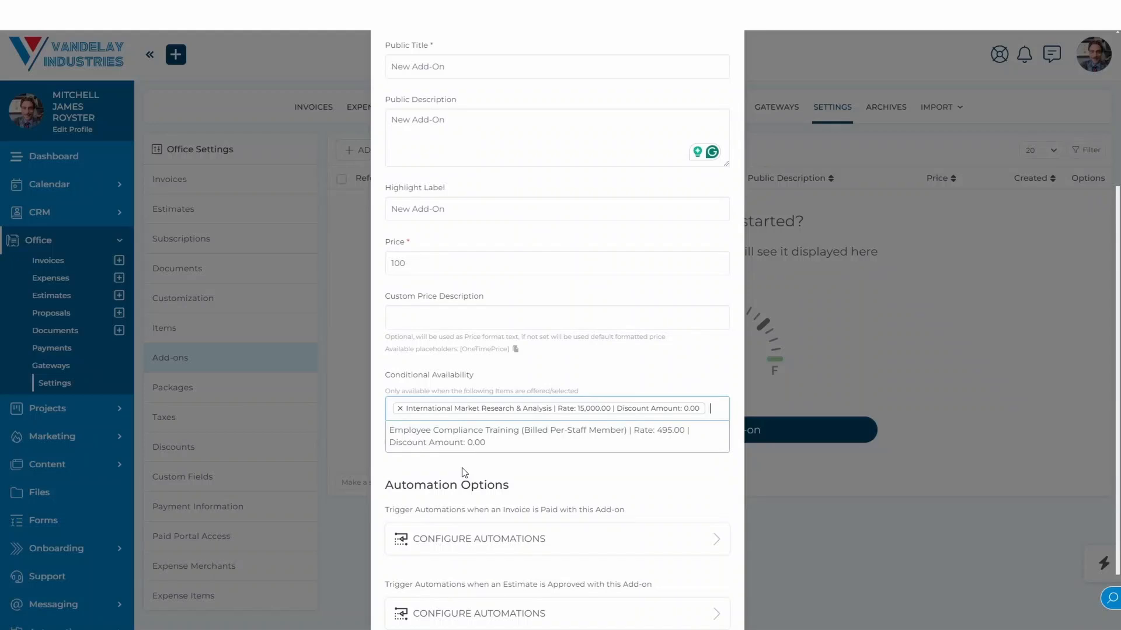
left_click(480, 466)
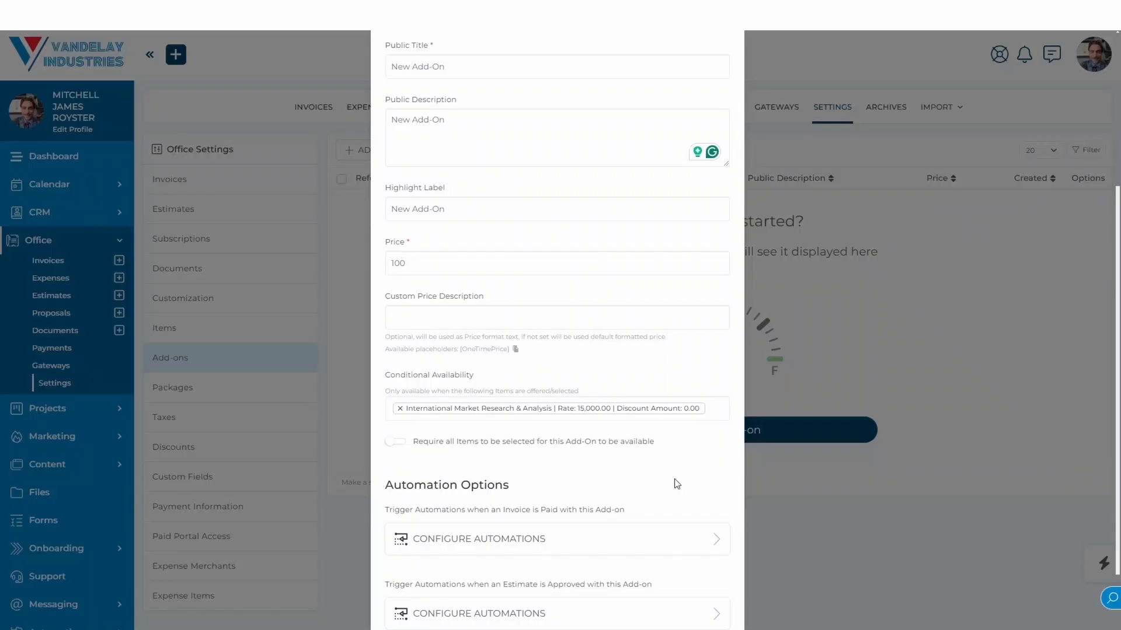
scroll(676, 483, "down", 2)
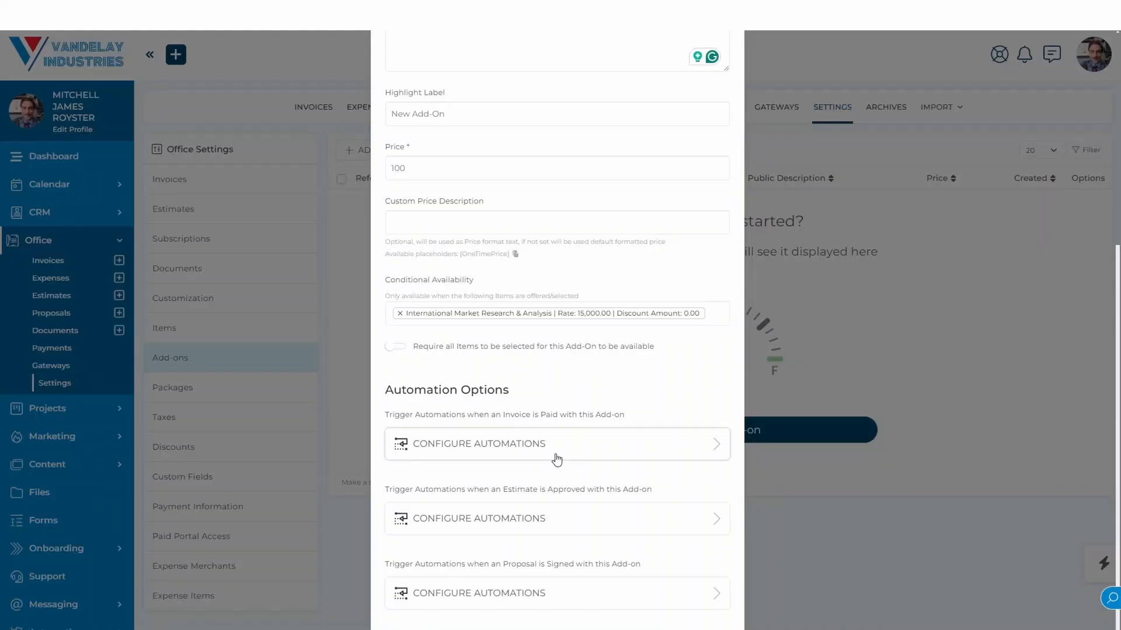
scroll(548, 488, "down", 1)
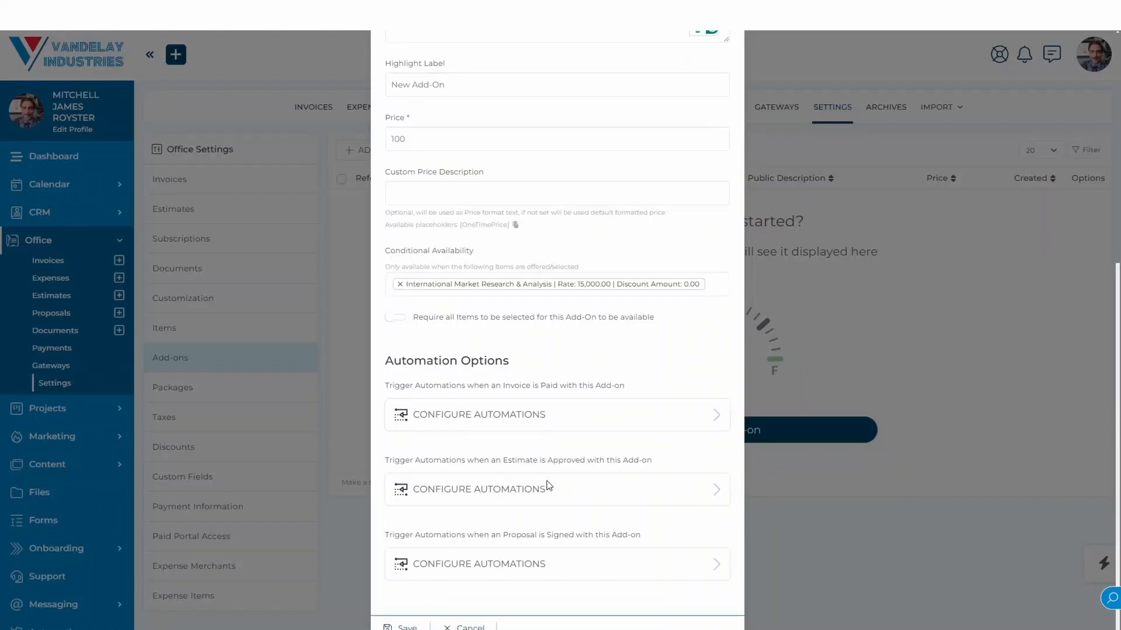
left_click(403, 626)
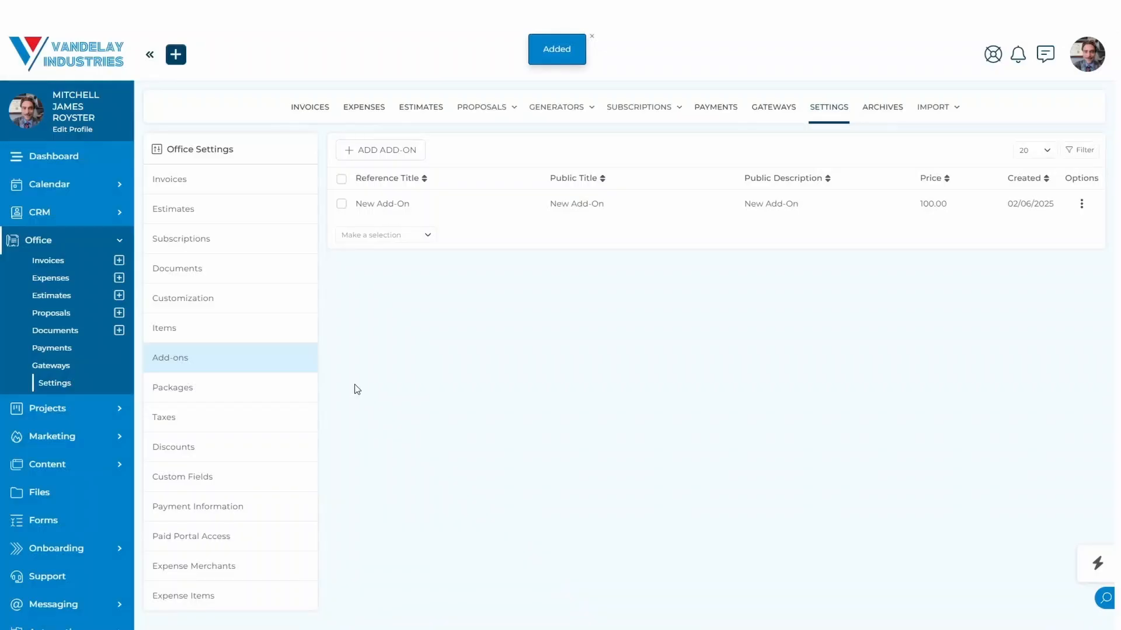
Start a new package in the Office settings with New Package as its reference title, public title, public description and highlight label.
left_click(211, 395)
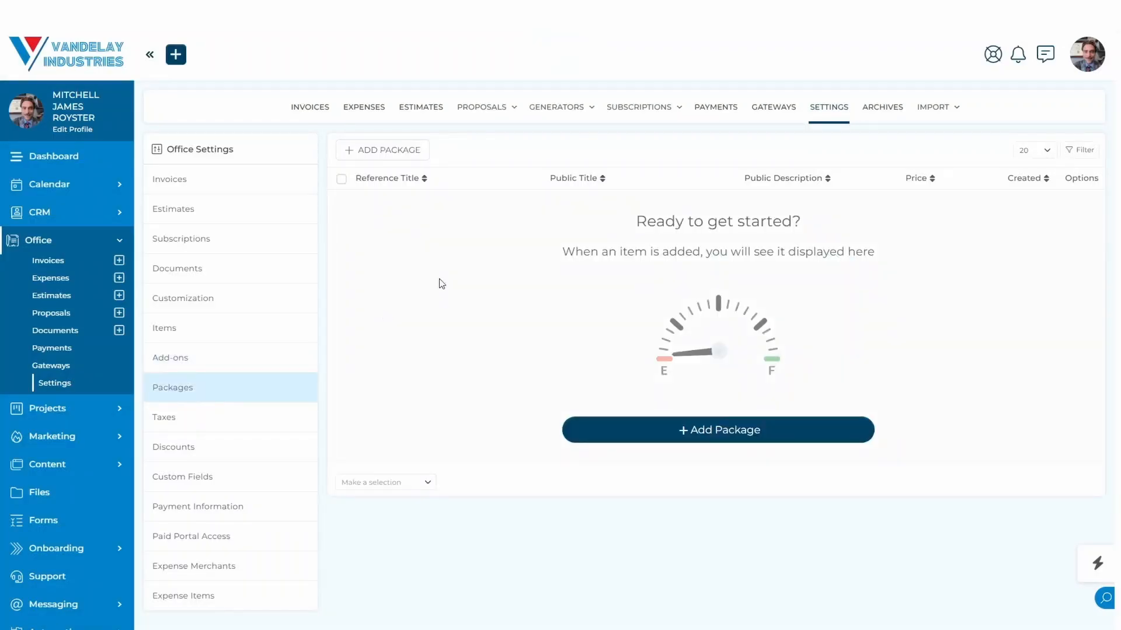
left_click(412, 149)
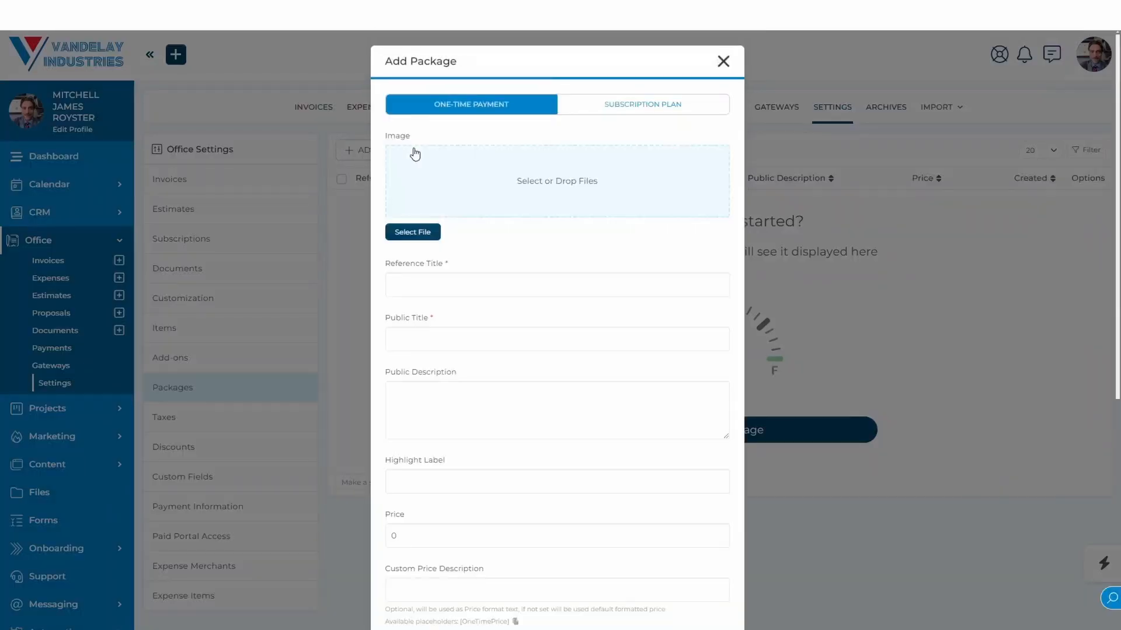
left_click(462, 279)
type("New")
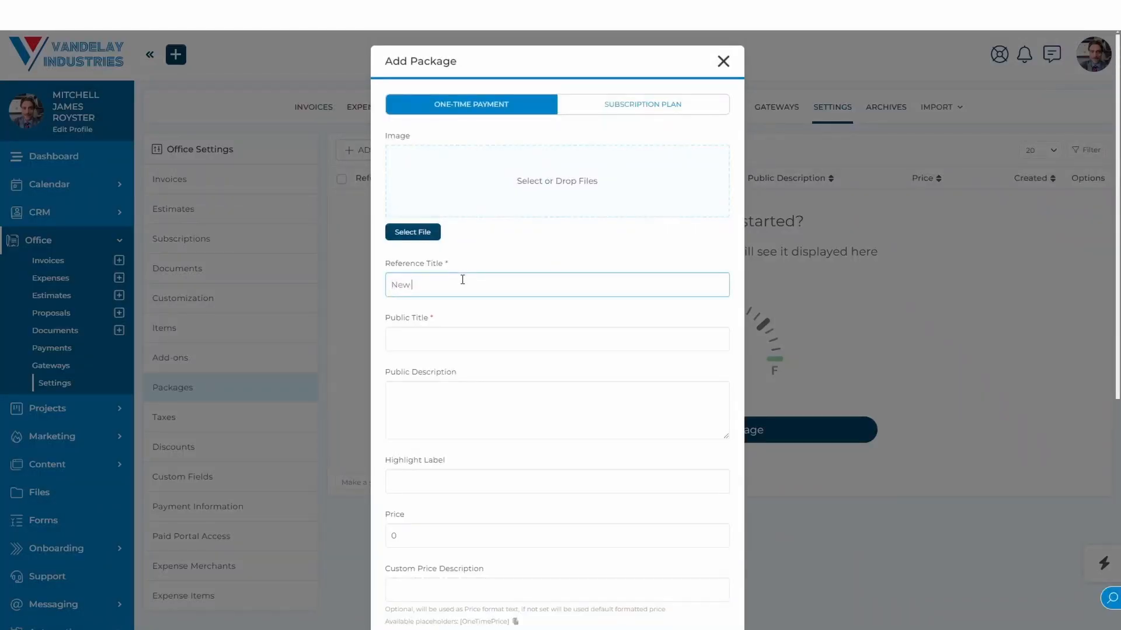
type(" Package")
left_click_drag(470, 292, 391, 297)
key("ctrl+c")
left_click(442, 341)
key("ctrl+v")
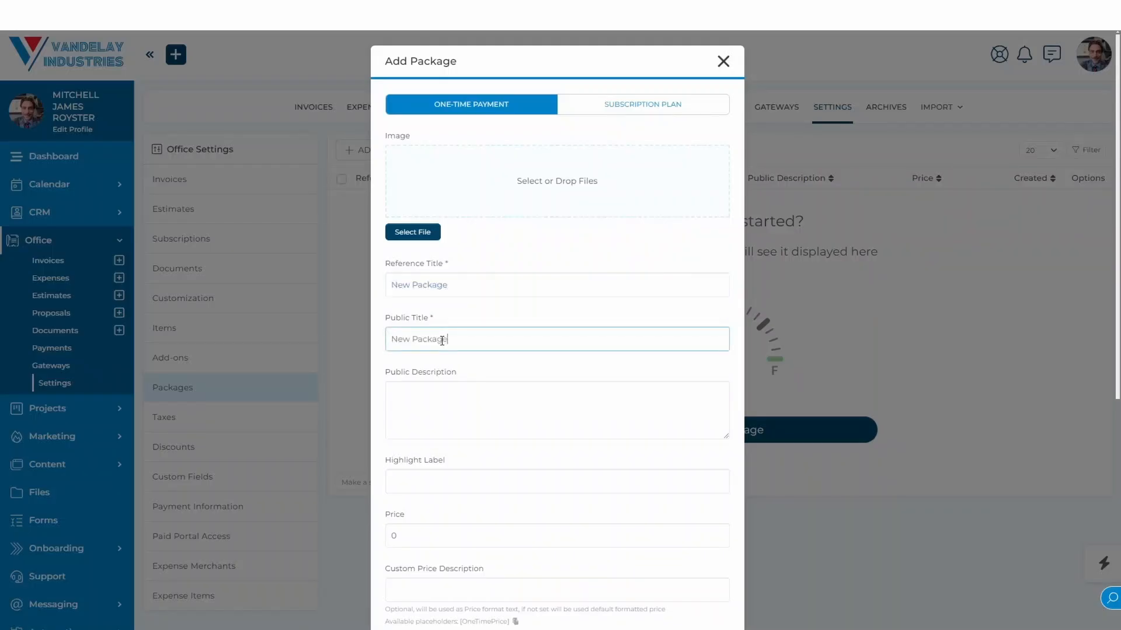
left_click(465, 397)
key("ctrl+v")
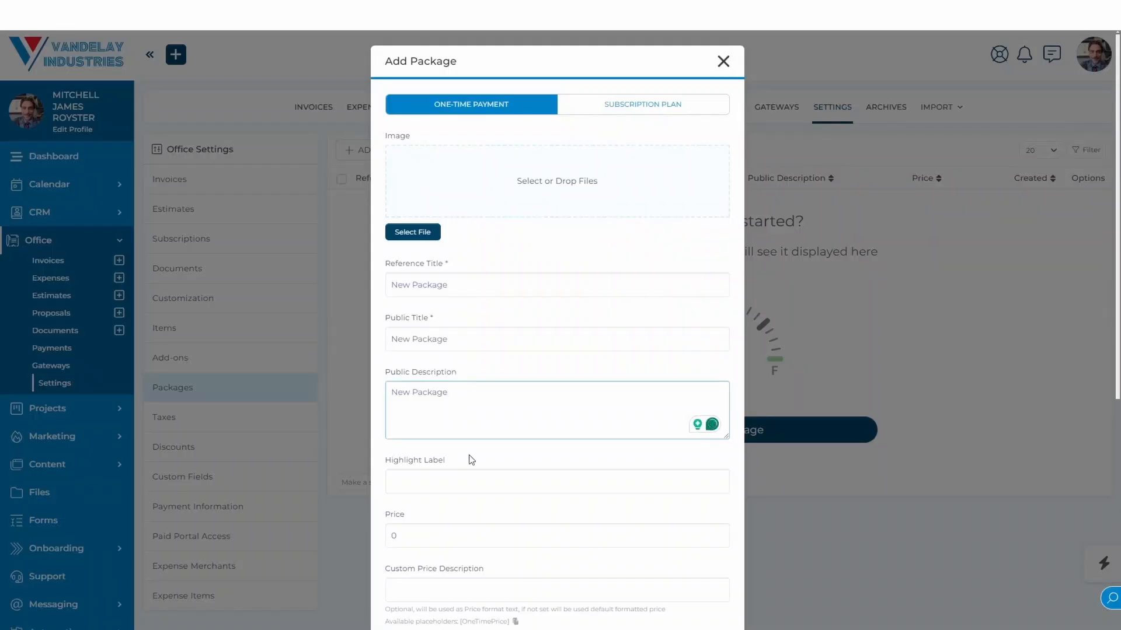
left_click(473, 479)
key("ctrl+v")
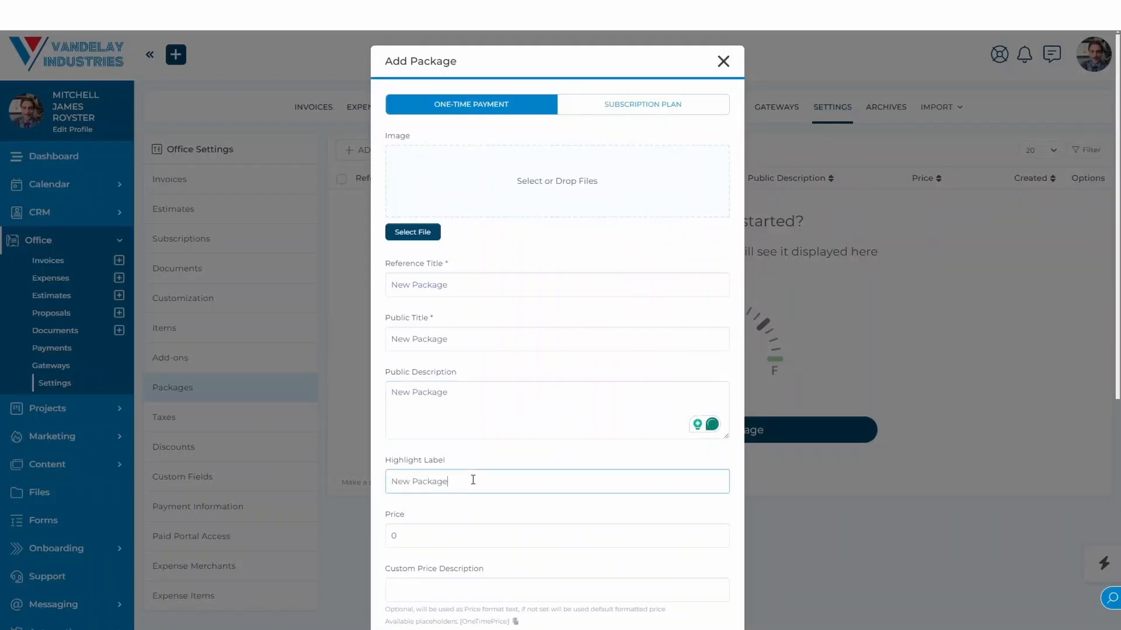
Set the package's price to 100000.
left_click(514, 516)
scroll(513, 517, "down", 2)
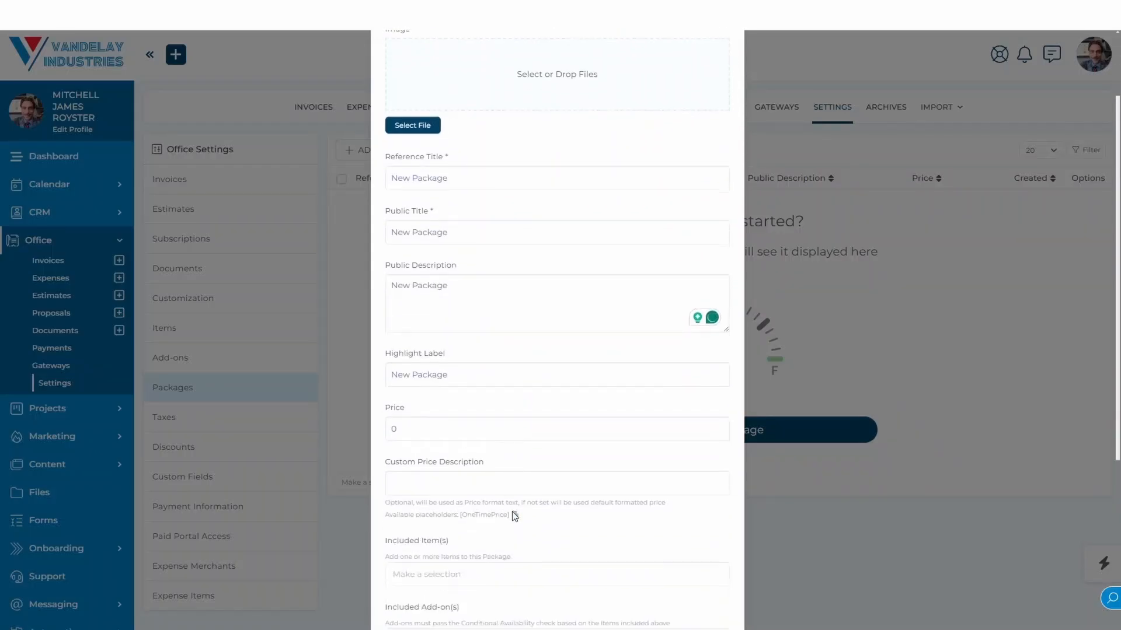
left_click(403, 432)
key("BackSpace")
type("10")
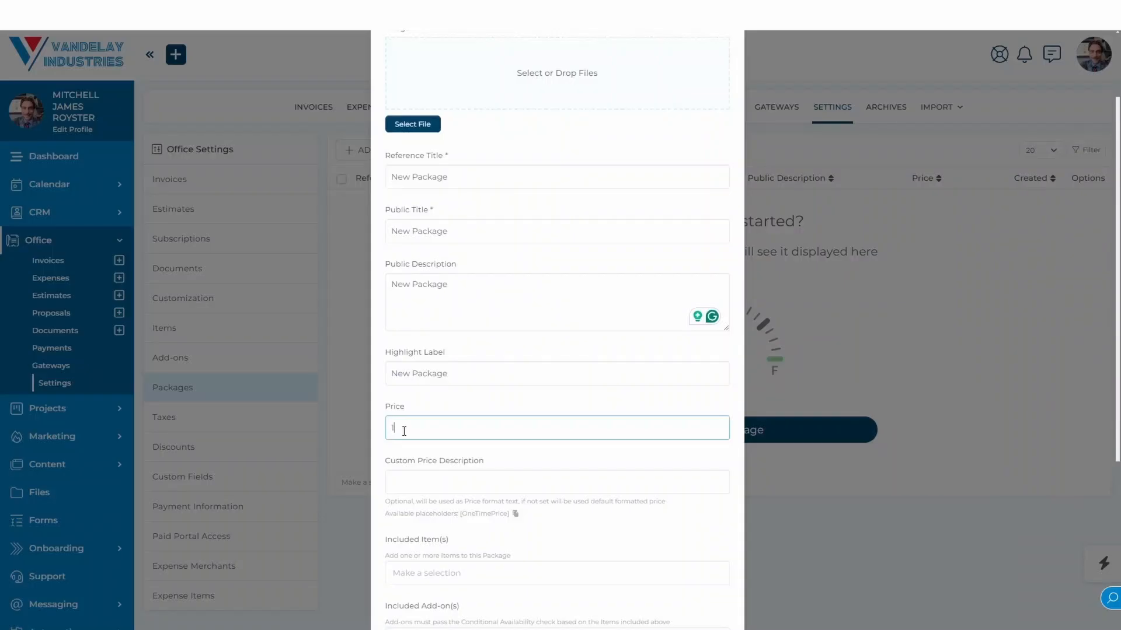
type("0000")
left_click(472, 406)
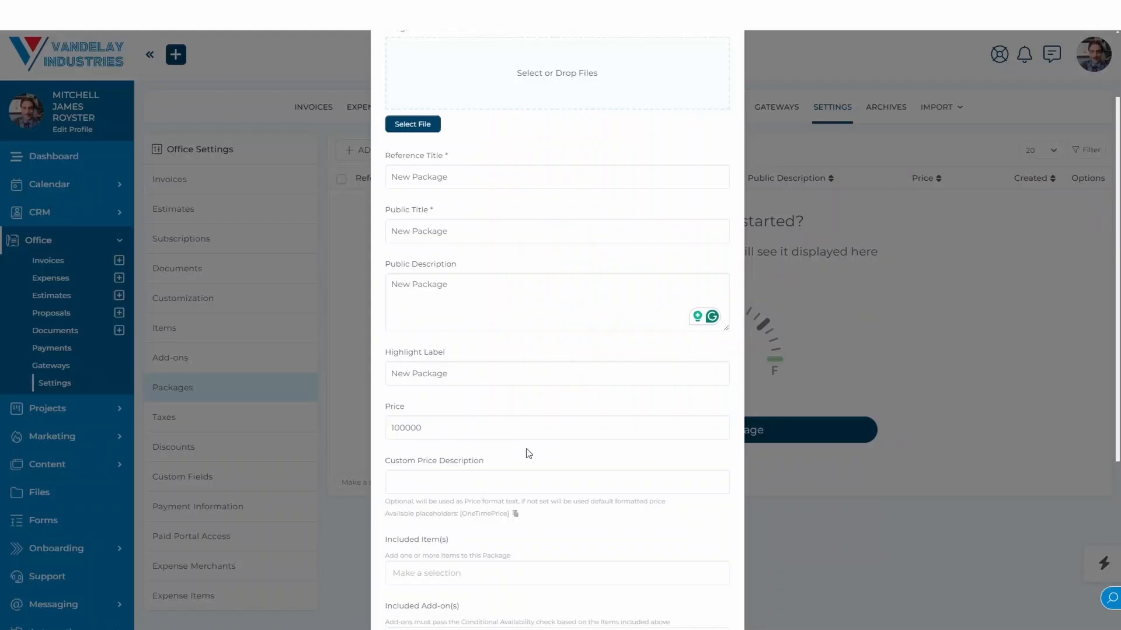
Set the package's custom price description to "Bundle and save! with" followed by the copied [OneTimePrice] placeholder.
scroll(529, 453, "down", 2)
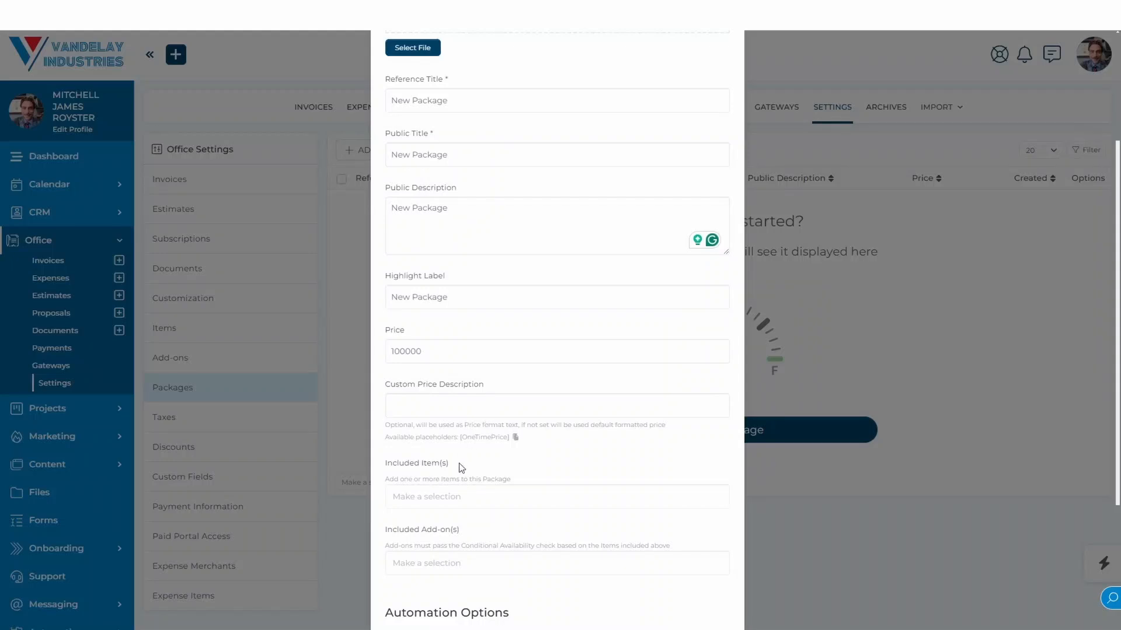
left_click(515, 439)
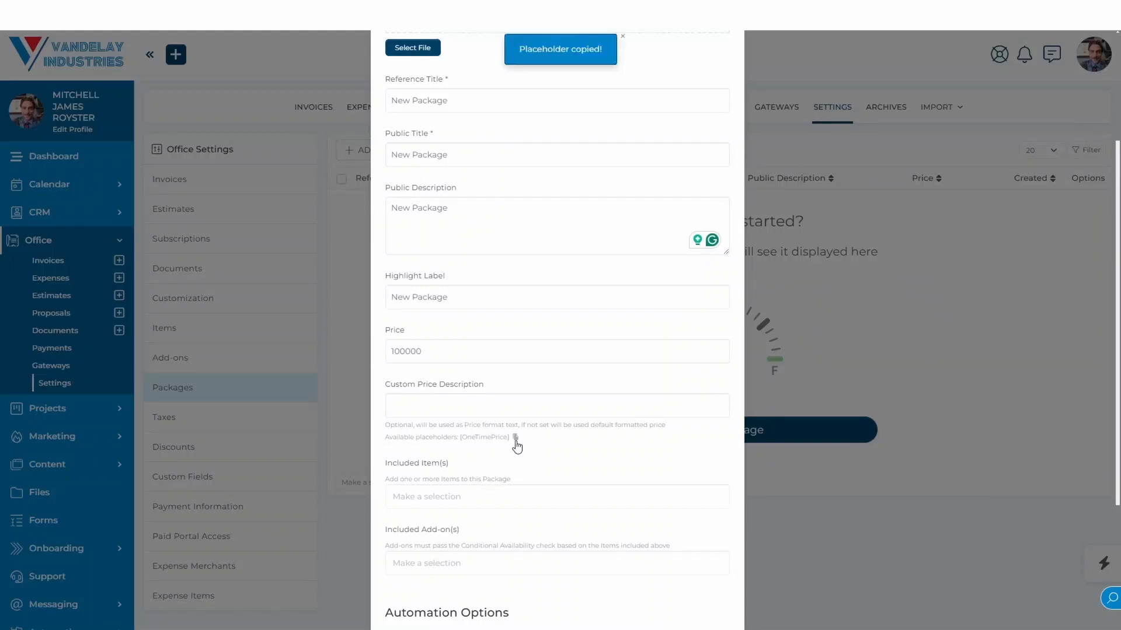
left_click(469, 406)
type("Bund")
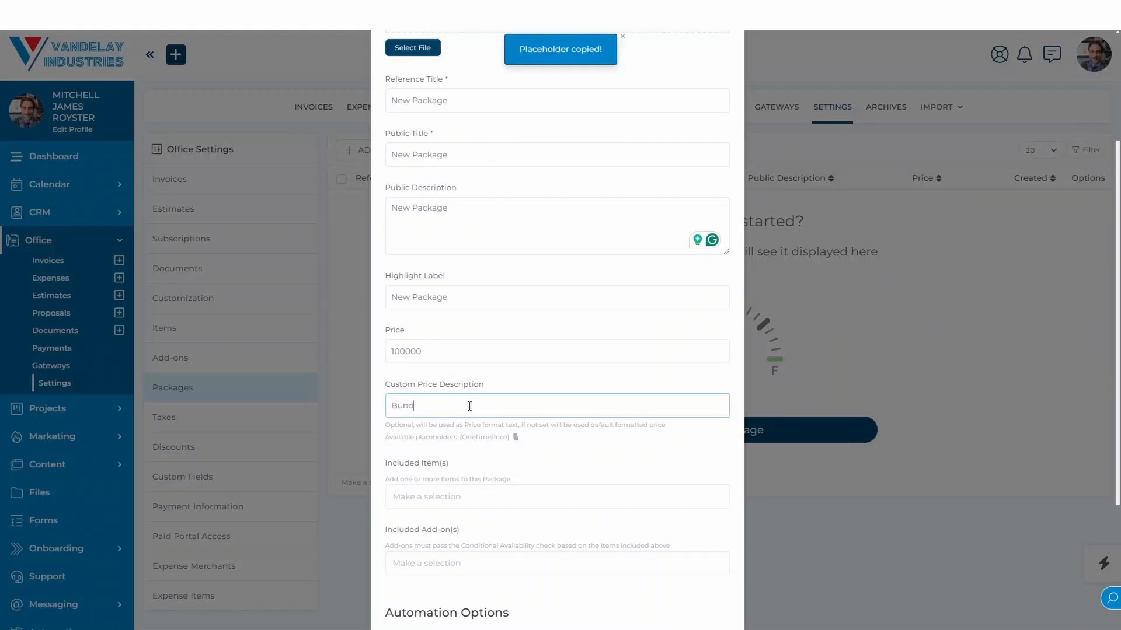
type("le and save! with")
key("ctrl+v")
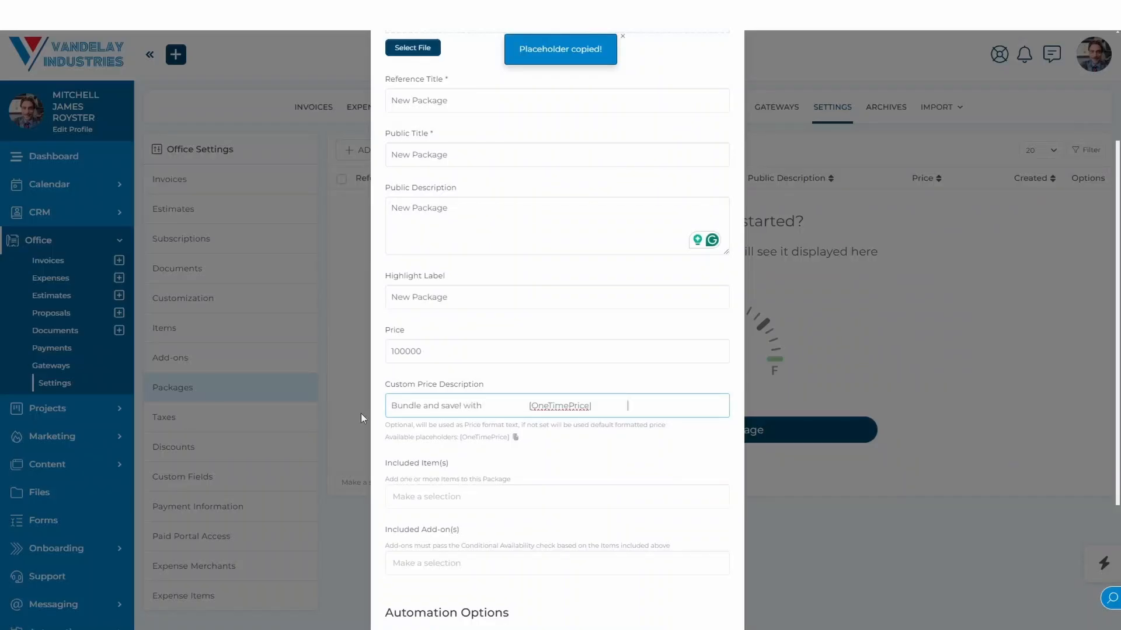
left_click(560, 458)
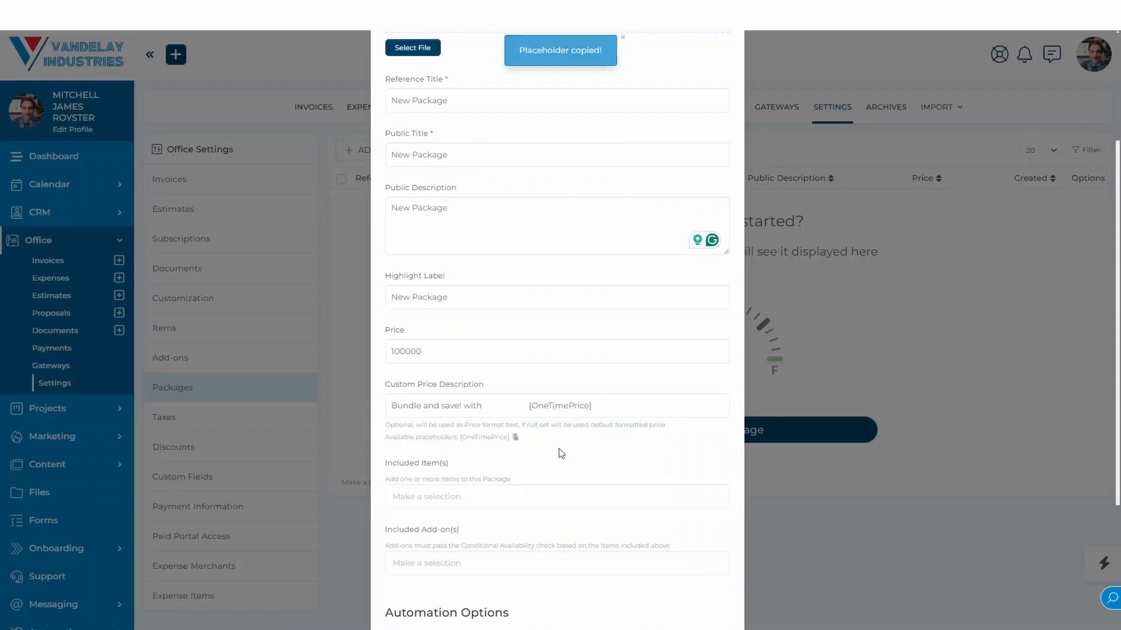
Include the International Market Research & Analysis item and the New Add-On add-on in the package.
scroll(560, 458, "down", 2)
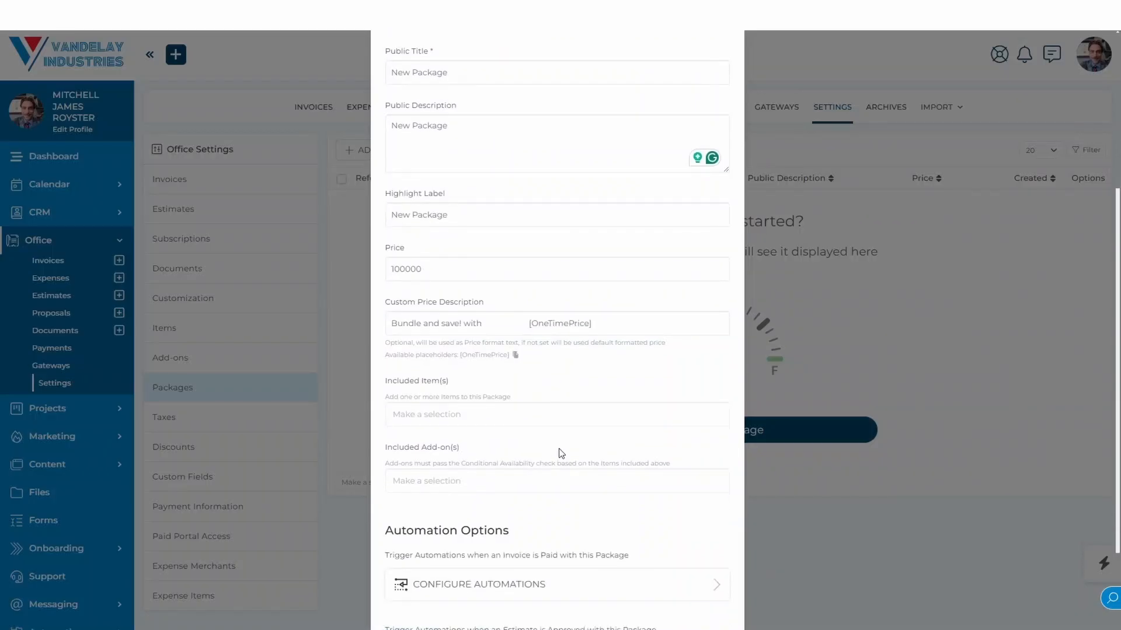
left_click(481, 418)
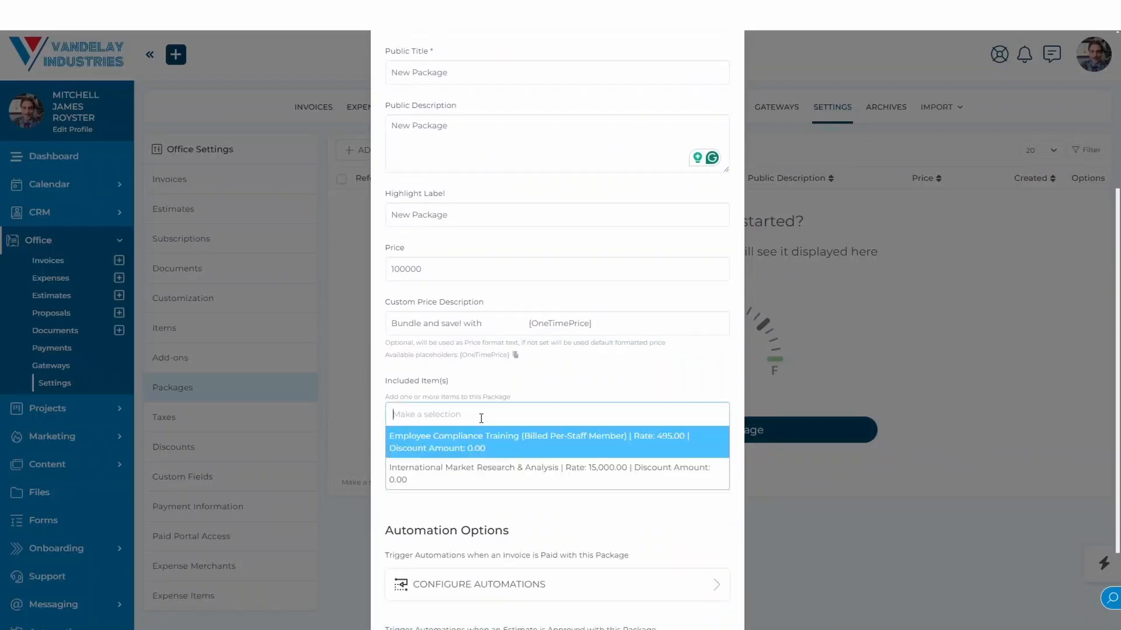
left_click(468, 468)
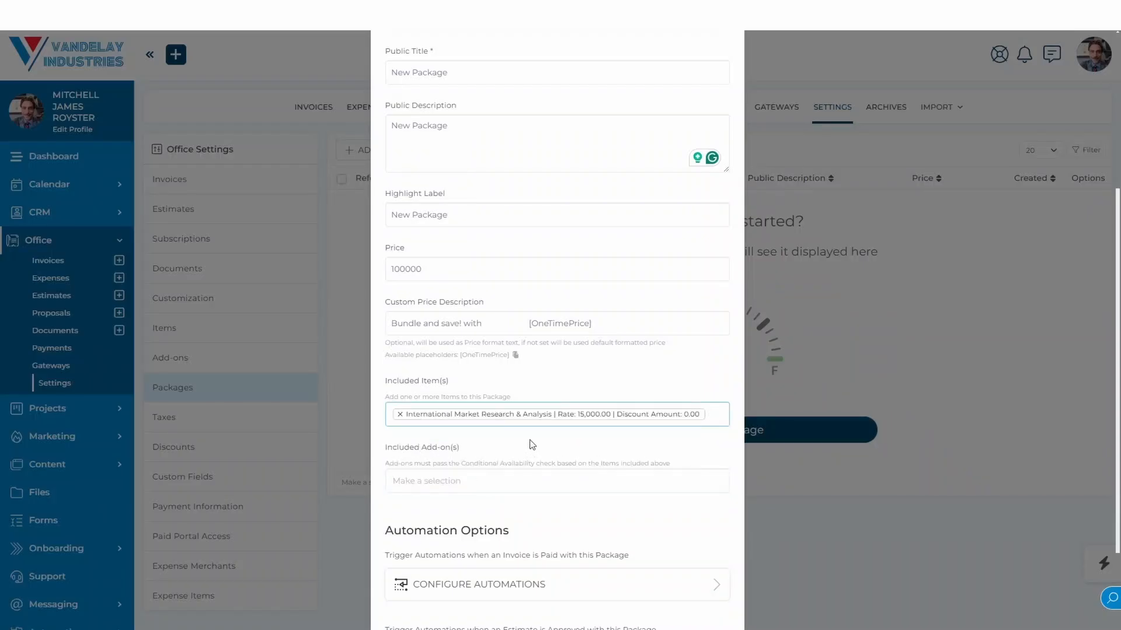
left_click(514, 479)
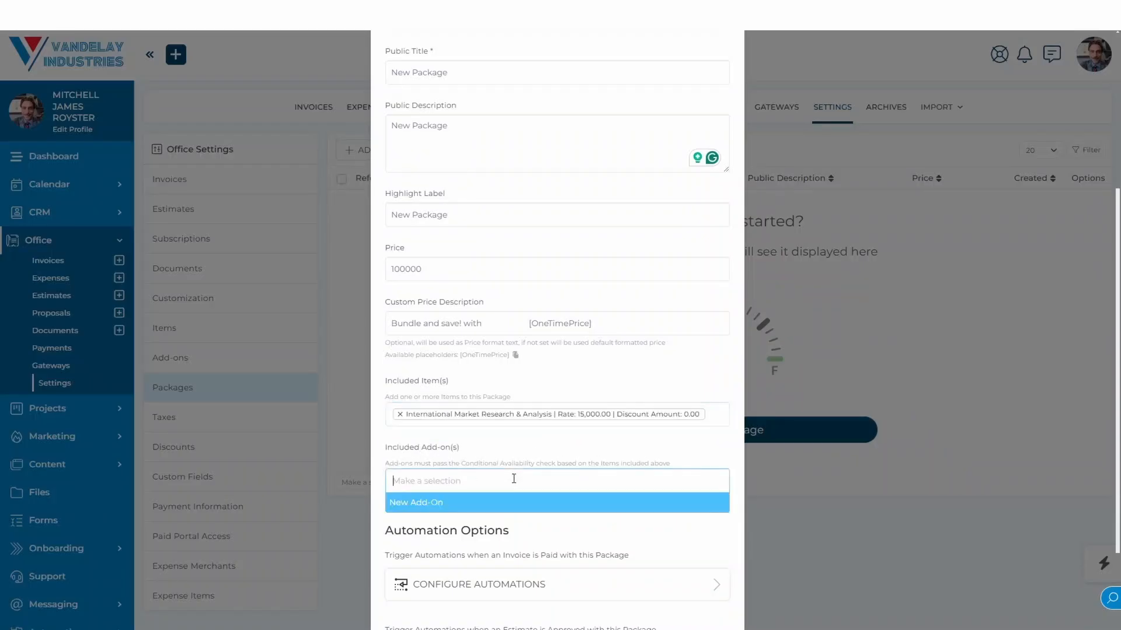
left_click(504, 504)
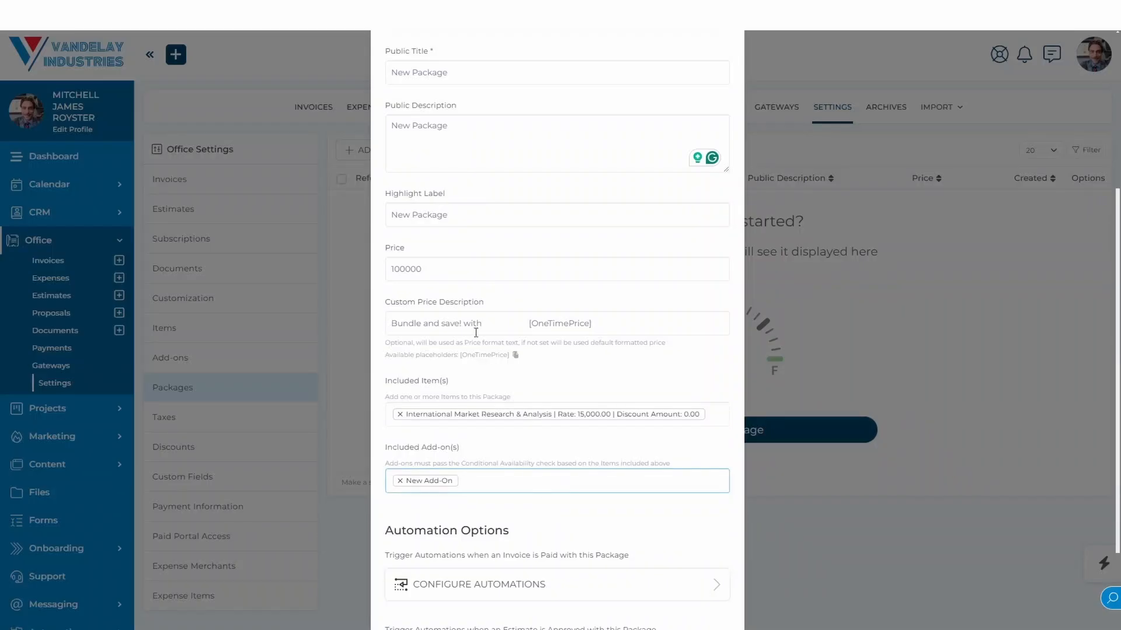
Set the package's price to 9000 and remove the word "with" from its custom price description.
left_click(397, 268)
left_click_drag(397, 268, 392, 268)
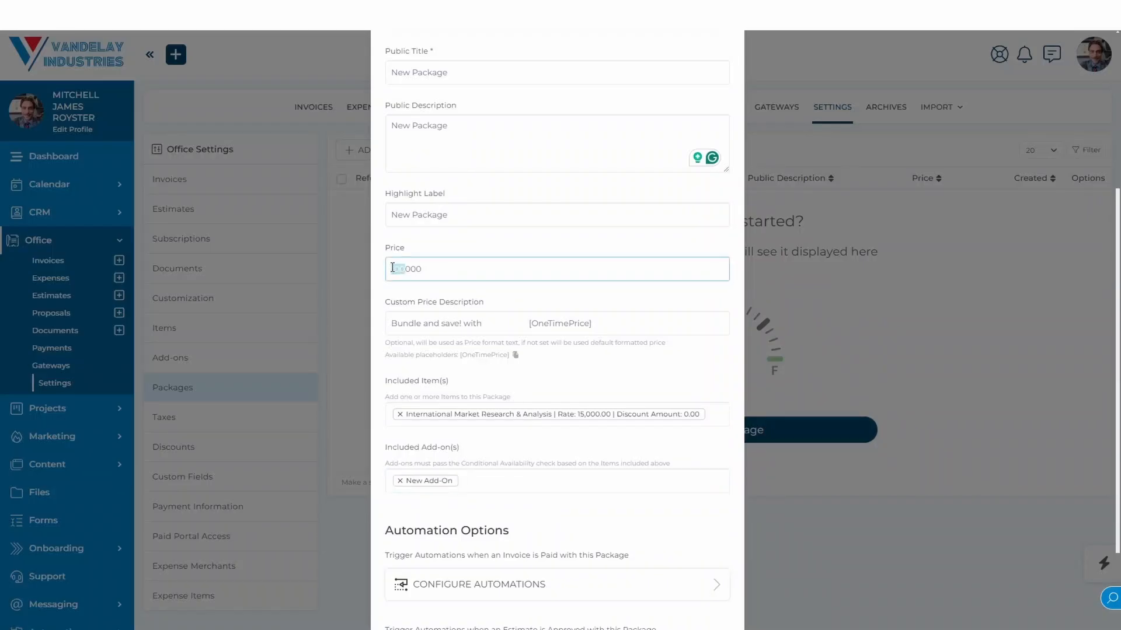
type("1")
left_click(534, 380)
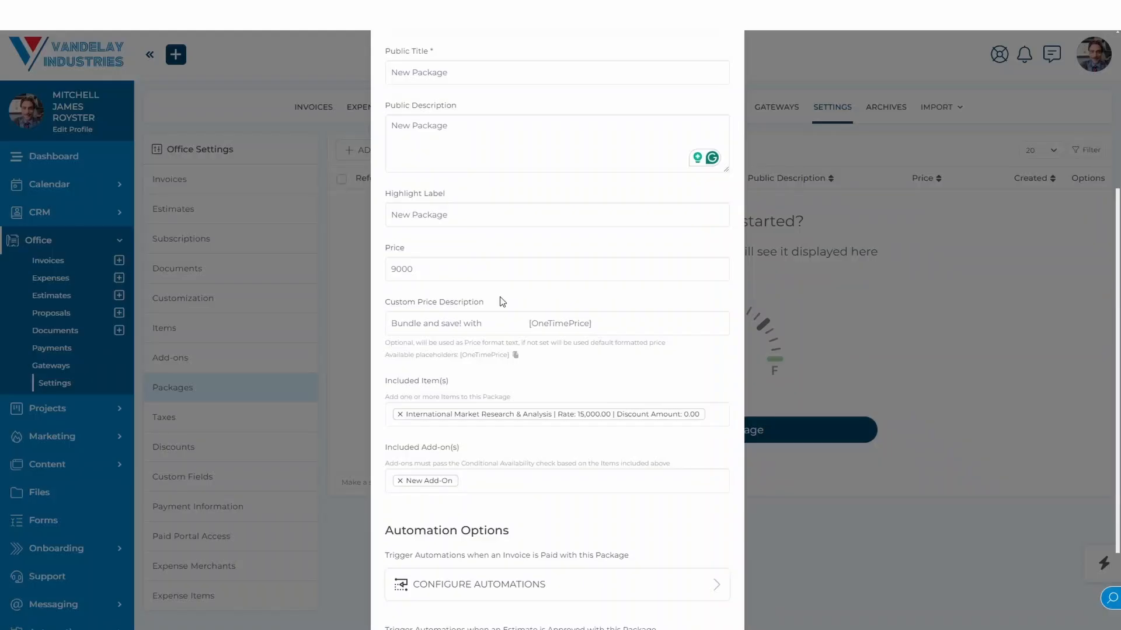
scroll(503, 302, "down", 3)
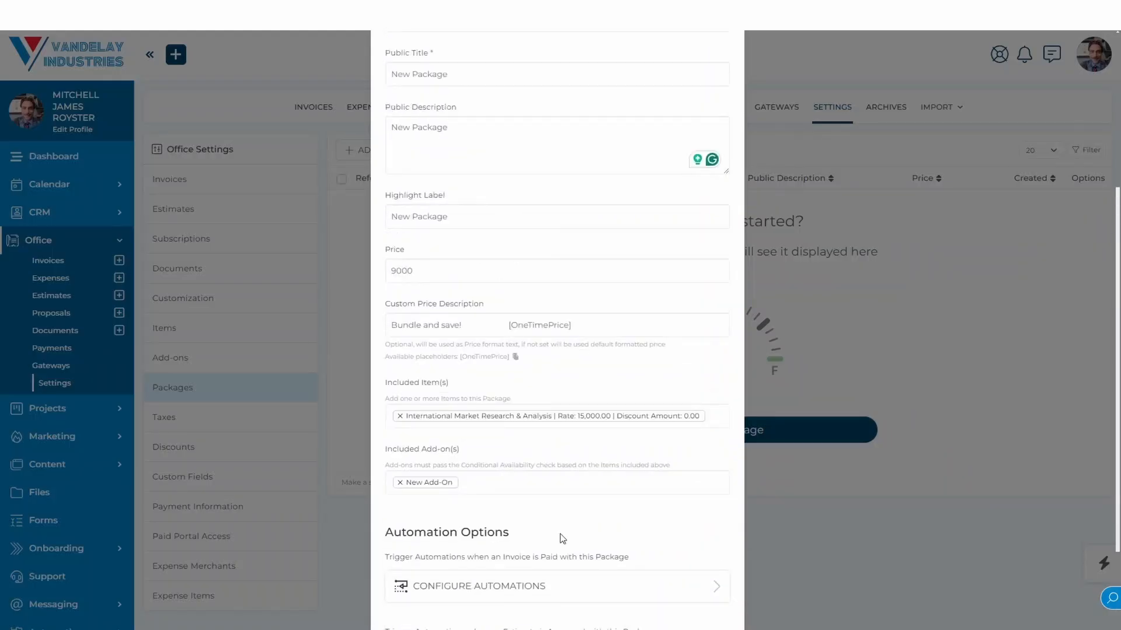
scroll(562, 538, "down", 2)
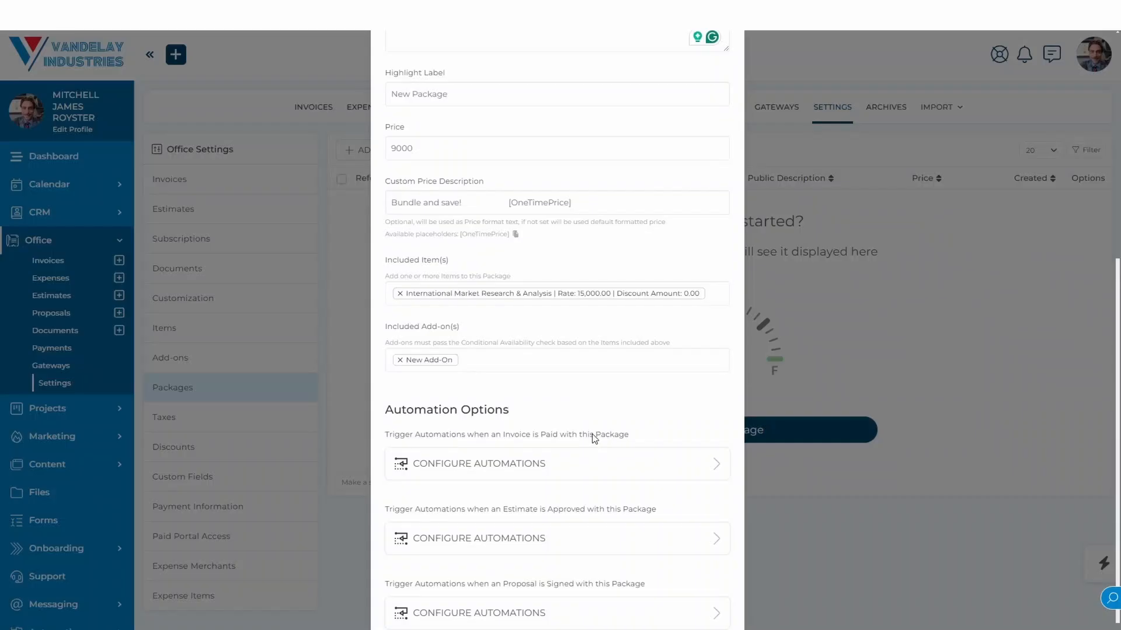
Switch the package to a subscription plan and choose Quarterly Export Documentation & Compliance as the plan.
scroll(593, 438, "up", 7)
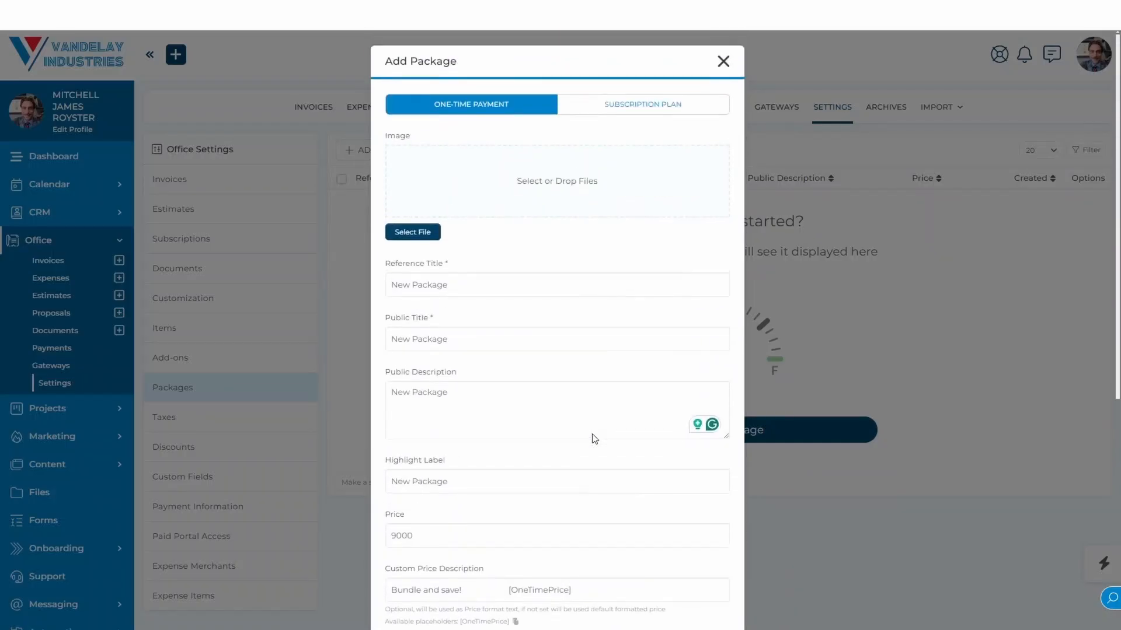
left_click(632, 113)
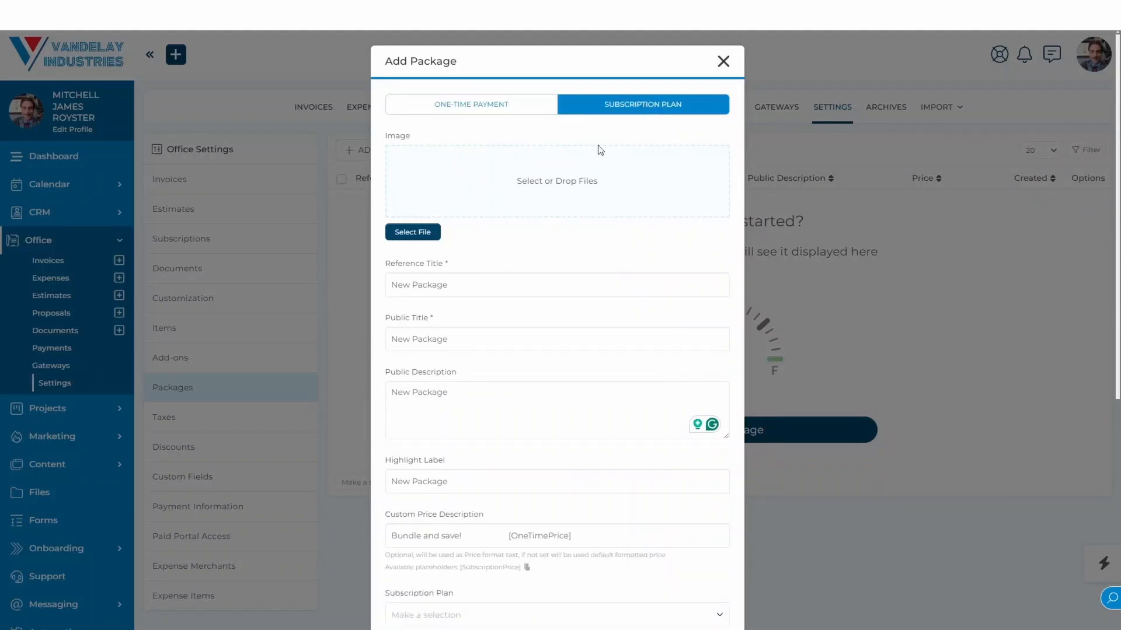
scroll(625, 265, "down", 5)
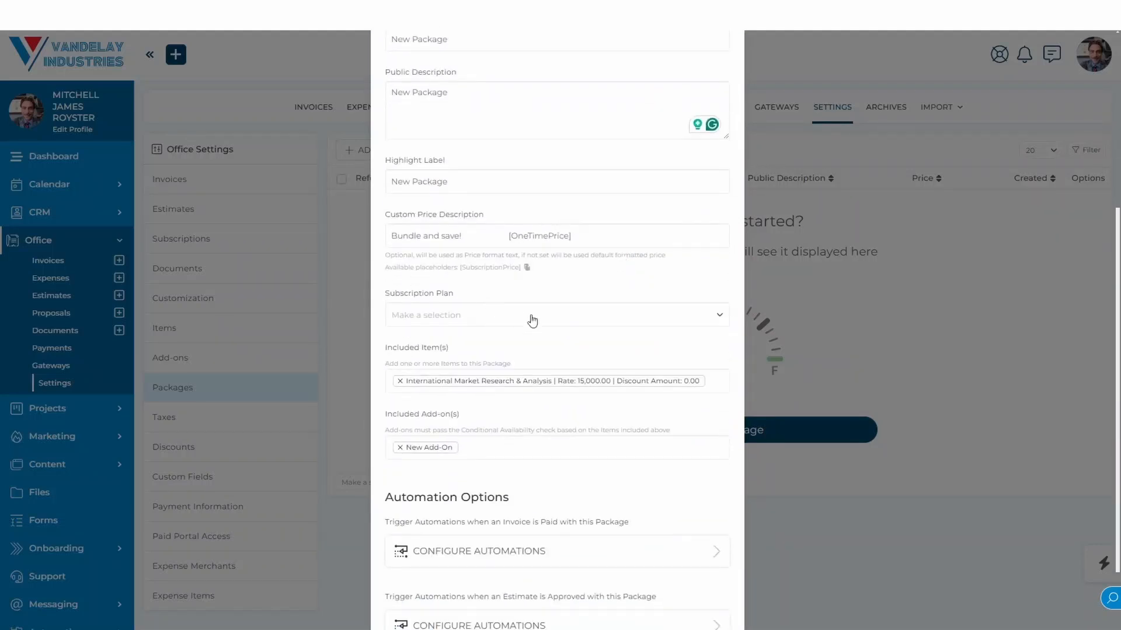
left_click(492, 314)
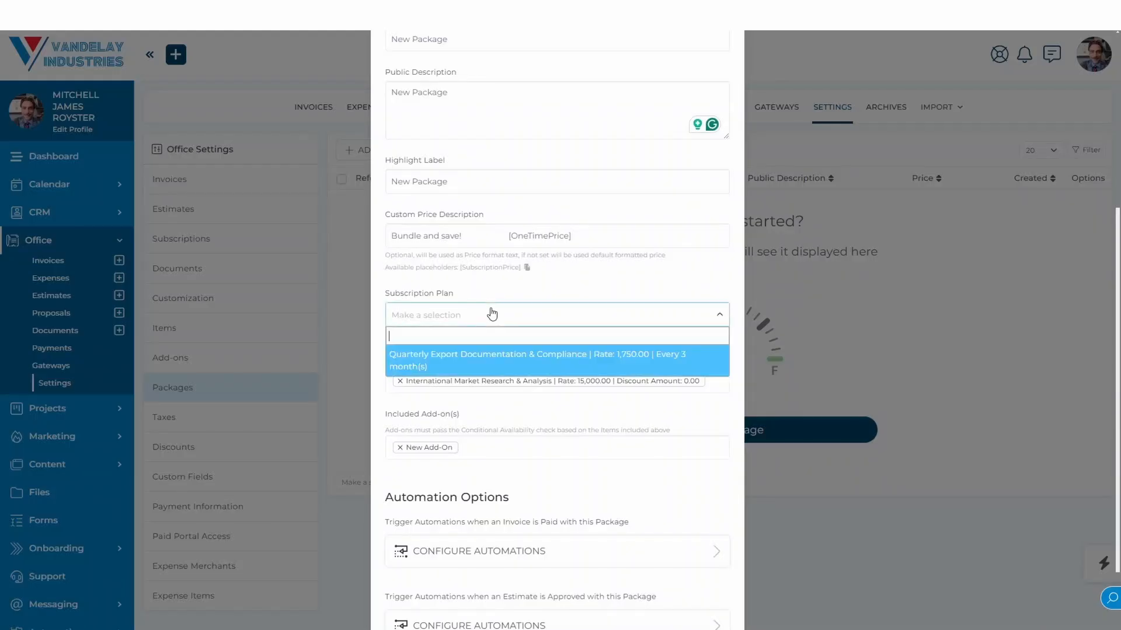
left_click(484, 356)
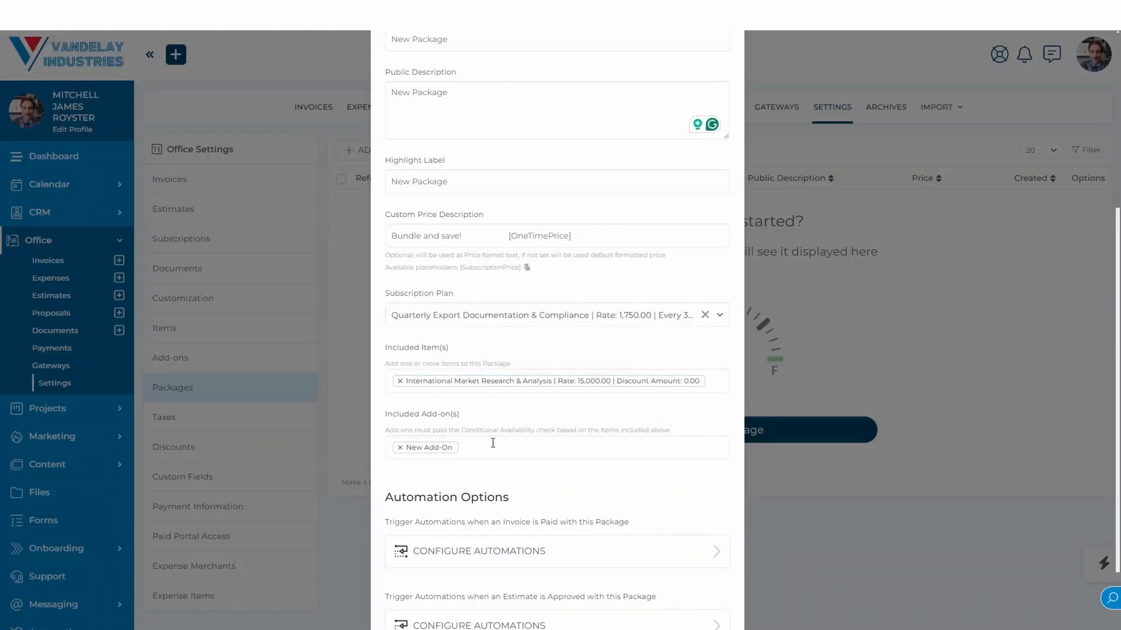
scroll(493, 443, "up", 5)
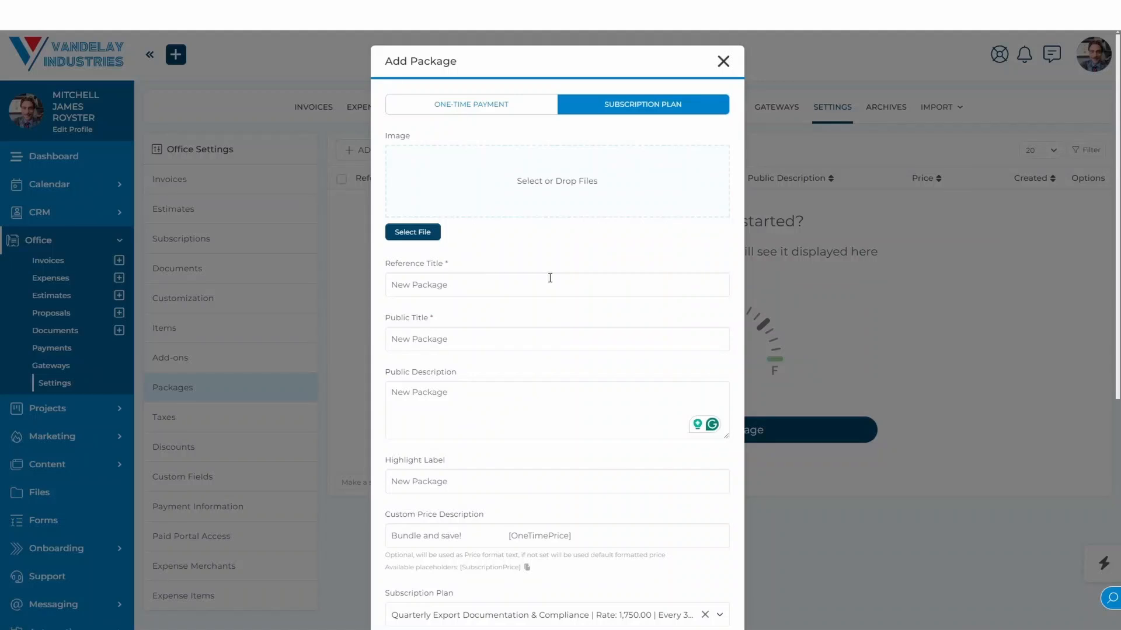
Switch the package back to a one-time payment and save it.
scroll(549, 278, "down", 8)
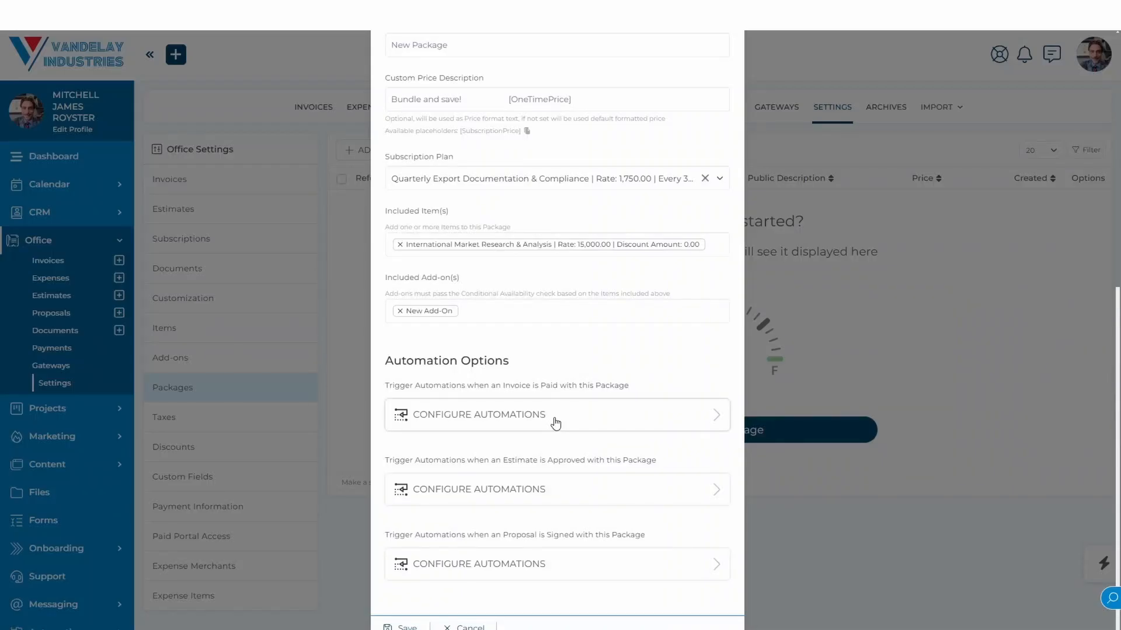
scroll(555, 423, "up", 5)
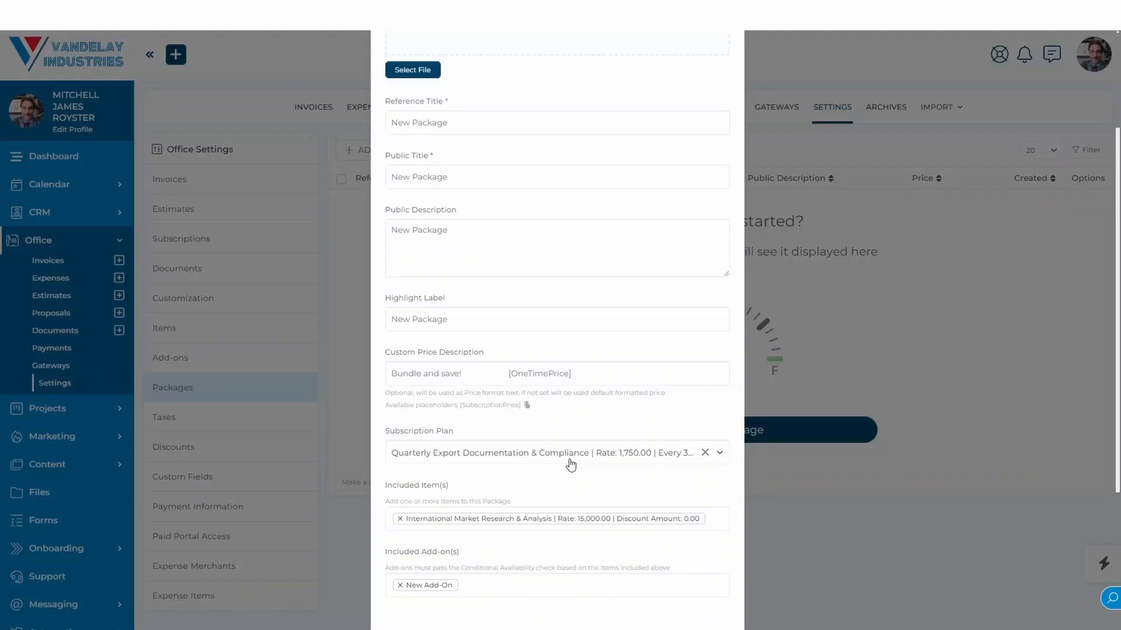
scroll(571, 464, "up", 5)
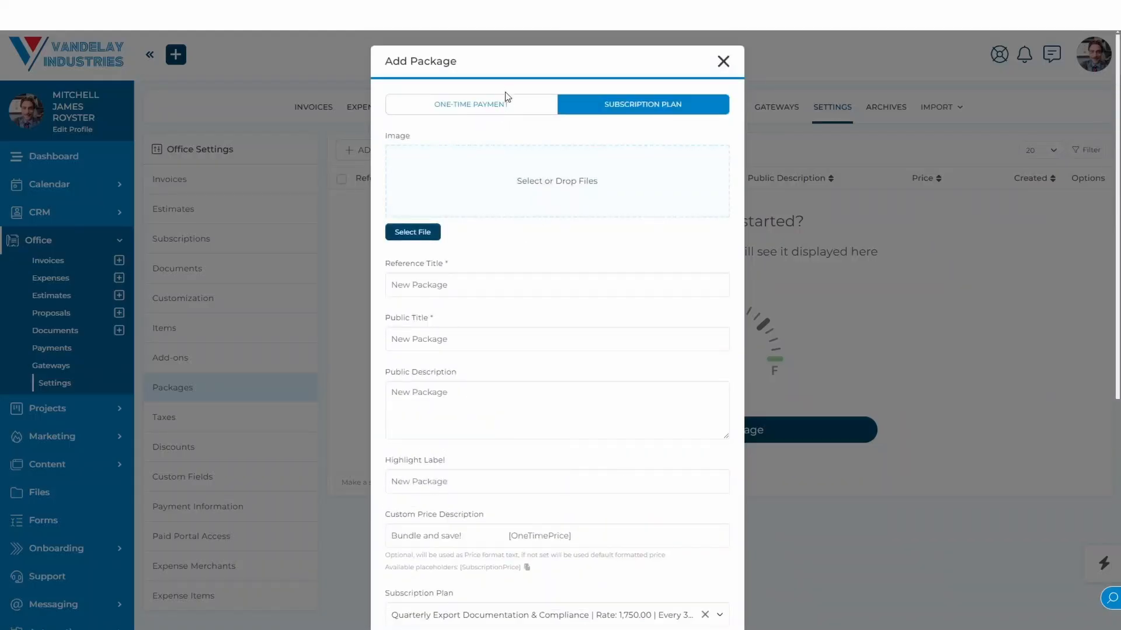
left_click(506, 101)
scroll(591, 359, "down", 5)
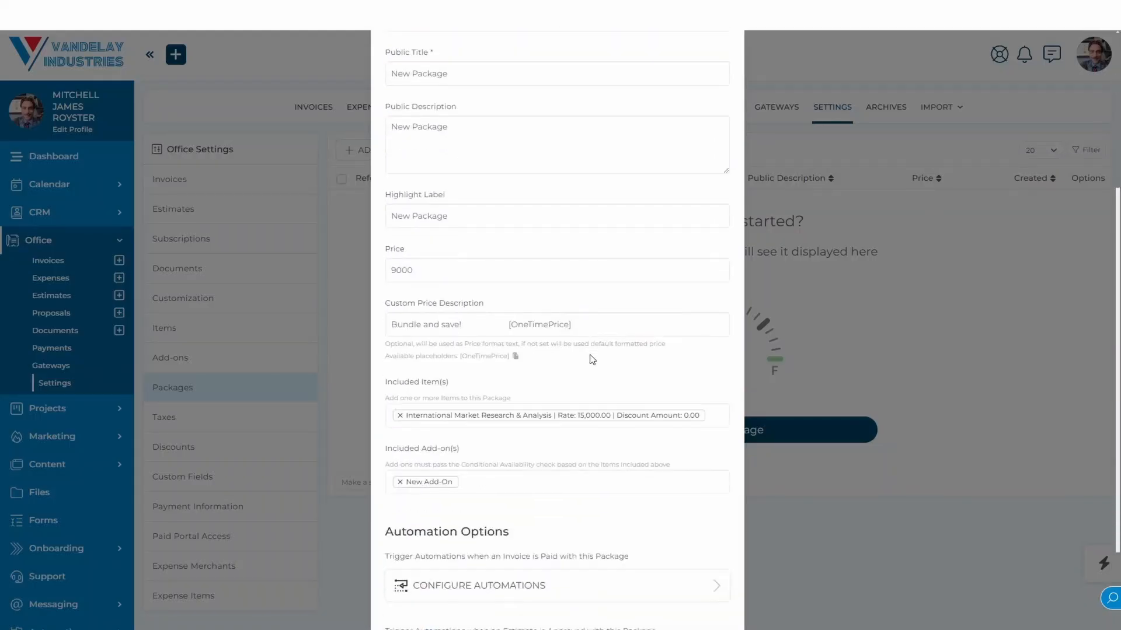
scroll(592, 360, "down", 3)
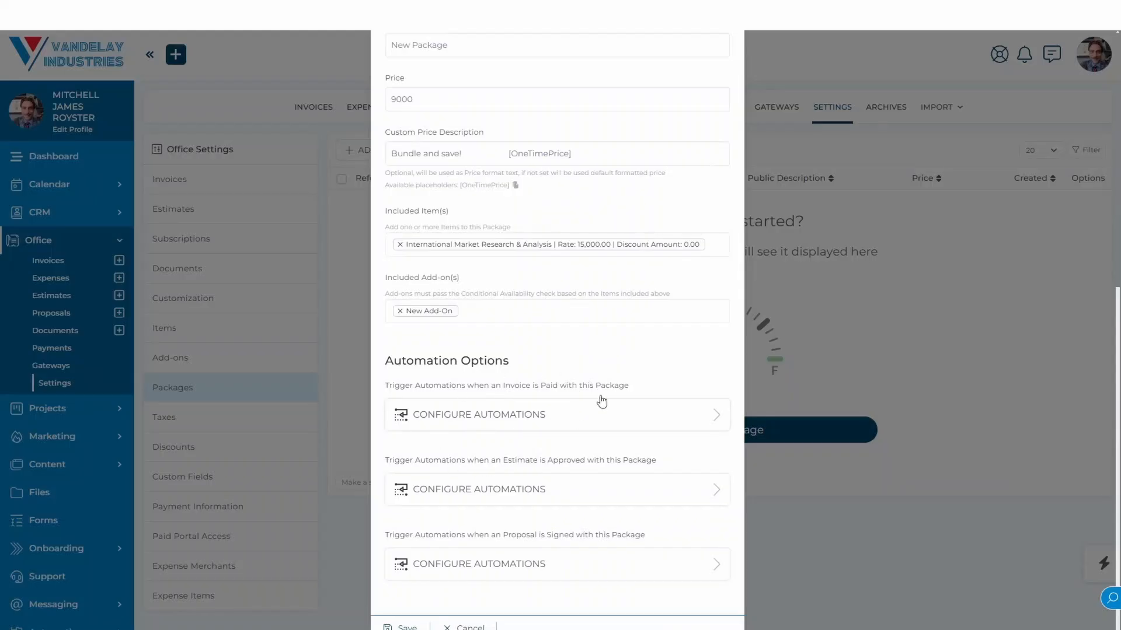
left_click(403, 627)
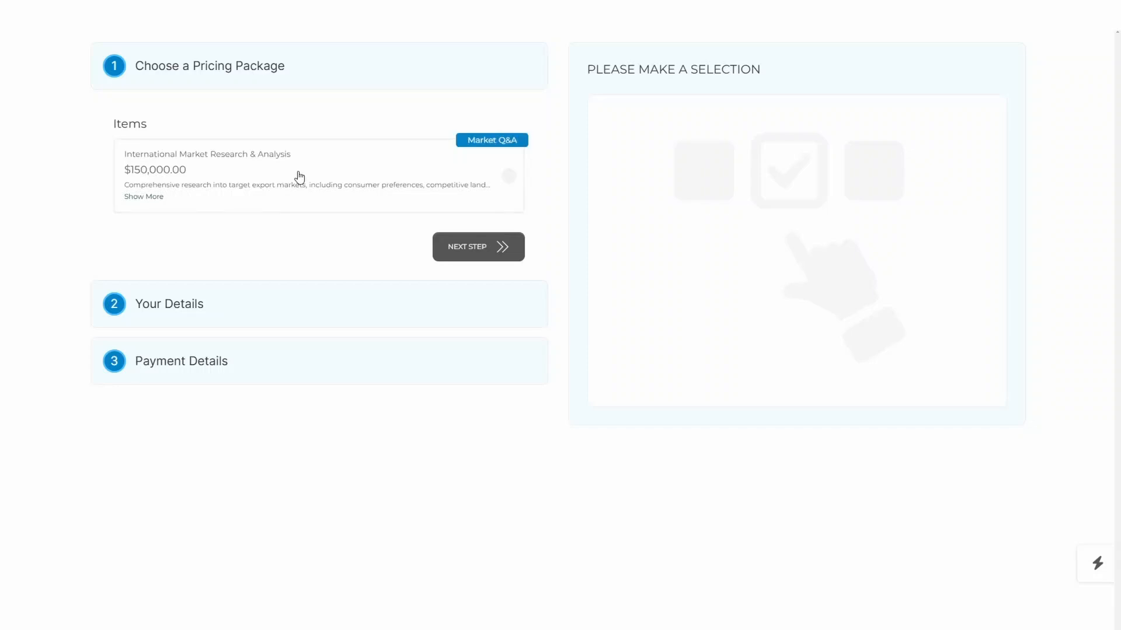
Select and deselect the International Market Research & Analysis item, and try to continue the checkout without a selection.
left_click(153, 206)
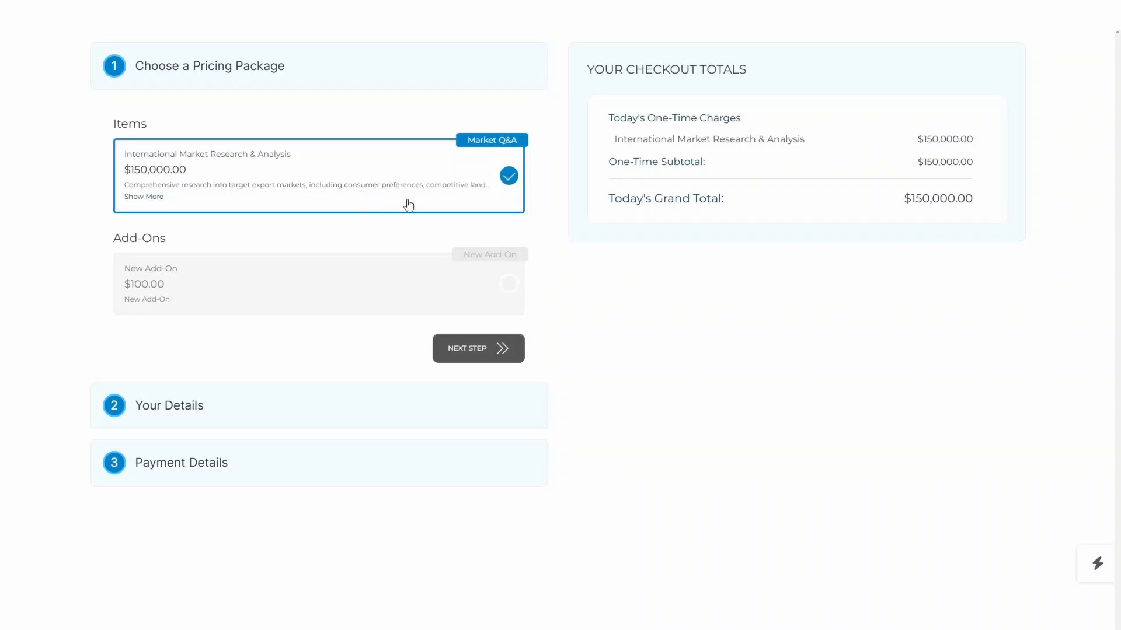
left_click(454, 186)
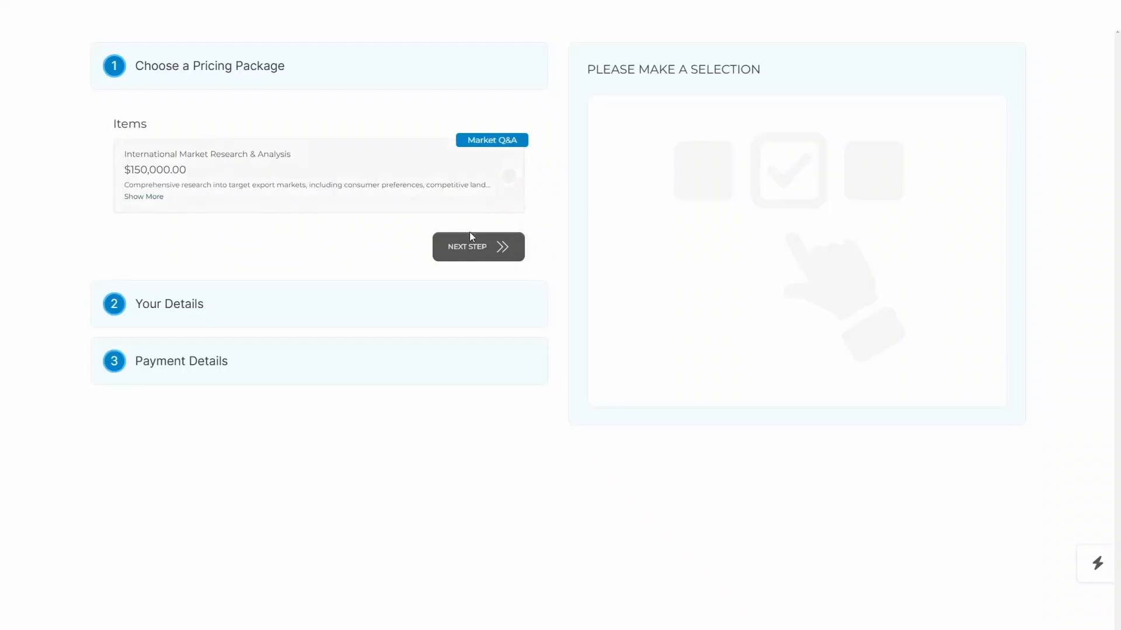
left_click(490, 250)
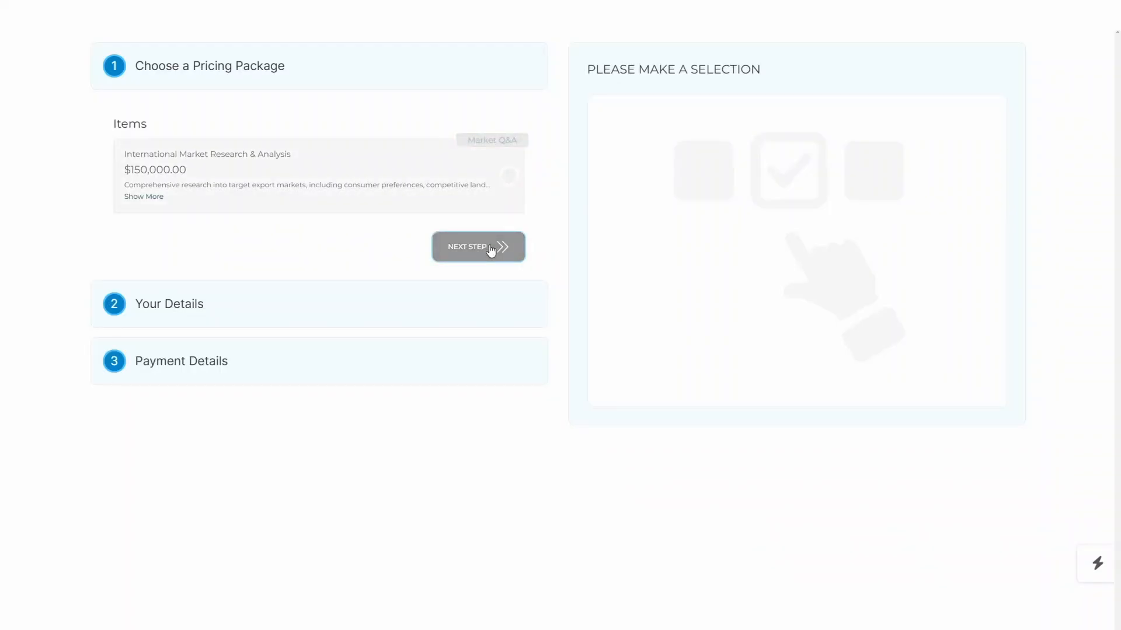
left_click(490, 250)
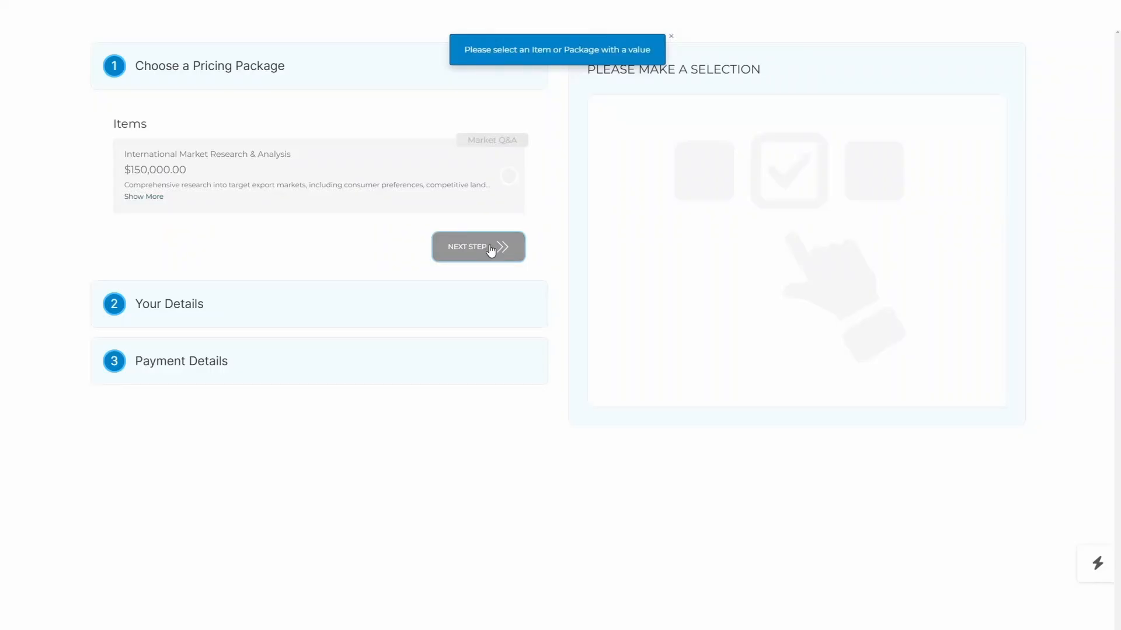
Choose the International Market Research & Analysis item with the New Add-On and continue to the customer details.
left_click(466, 187)
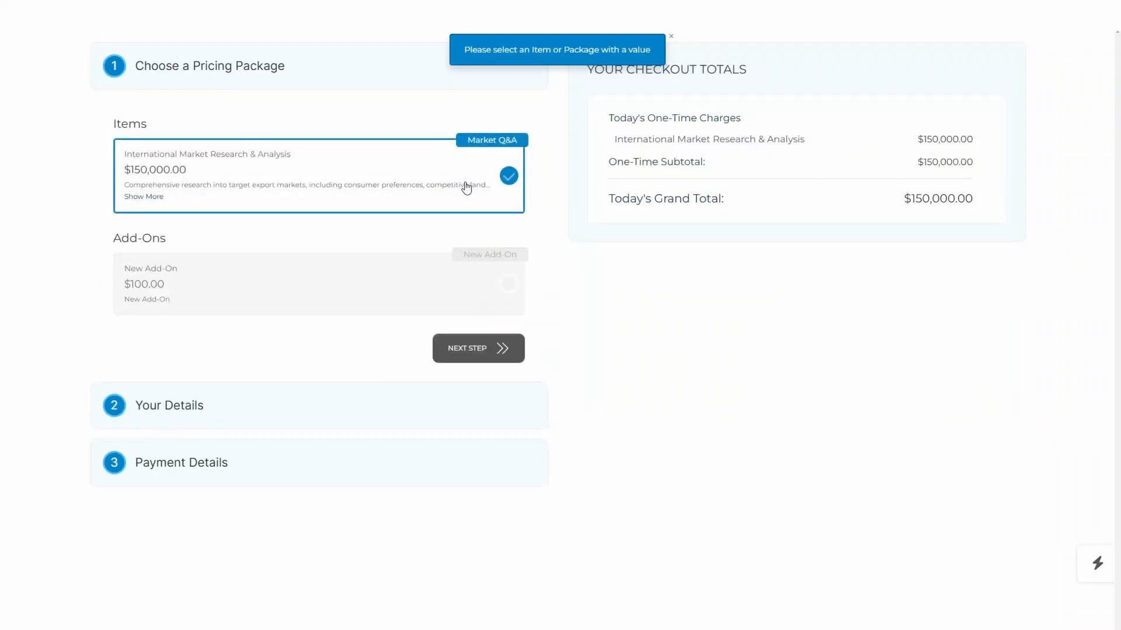
left_click(350, 284)
left_click(475, 351)
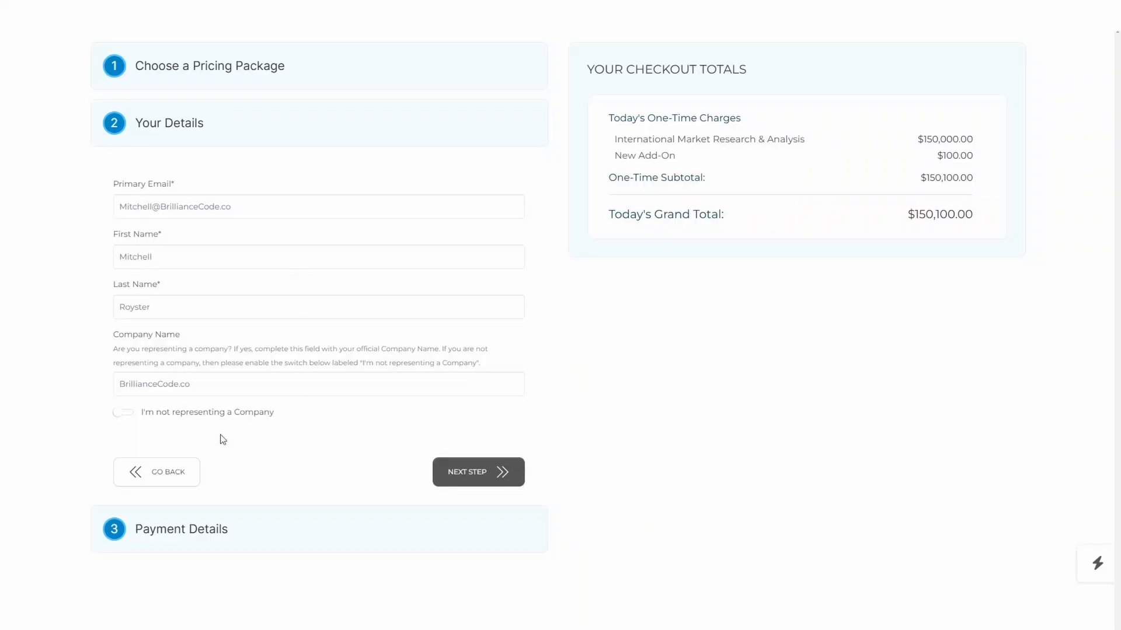
Go back to remove the New Add-On from the checkout, and submit the prefilled customer details to proceed to payment.
left_click(173, 471)
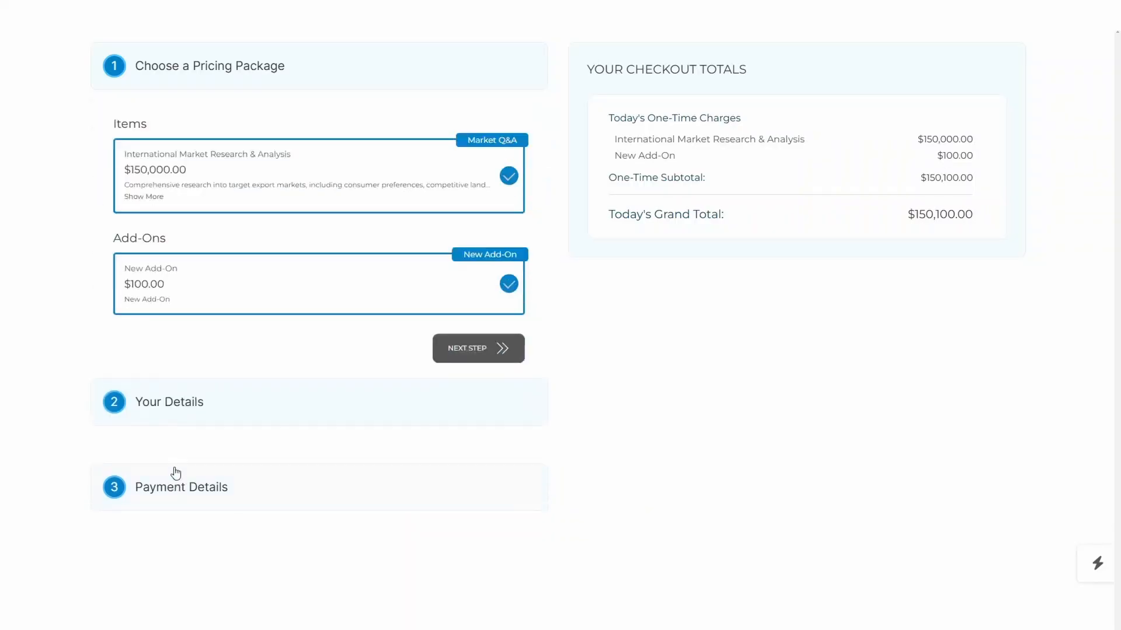
left_click(348, 302)
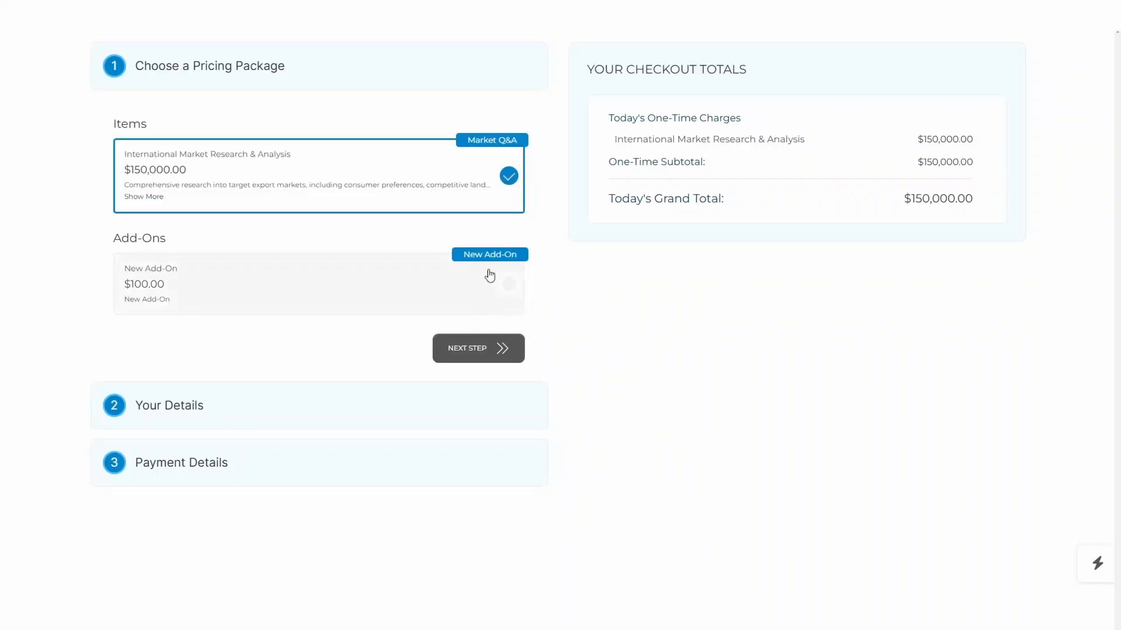
left_click(548, 258)
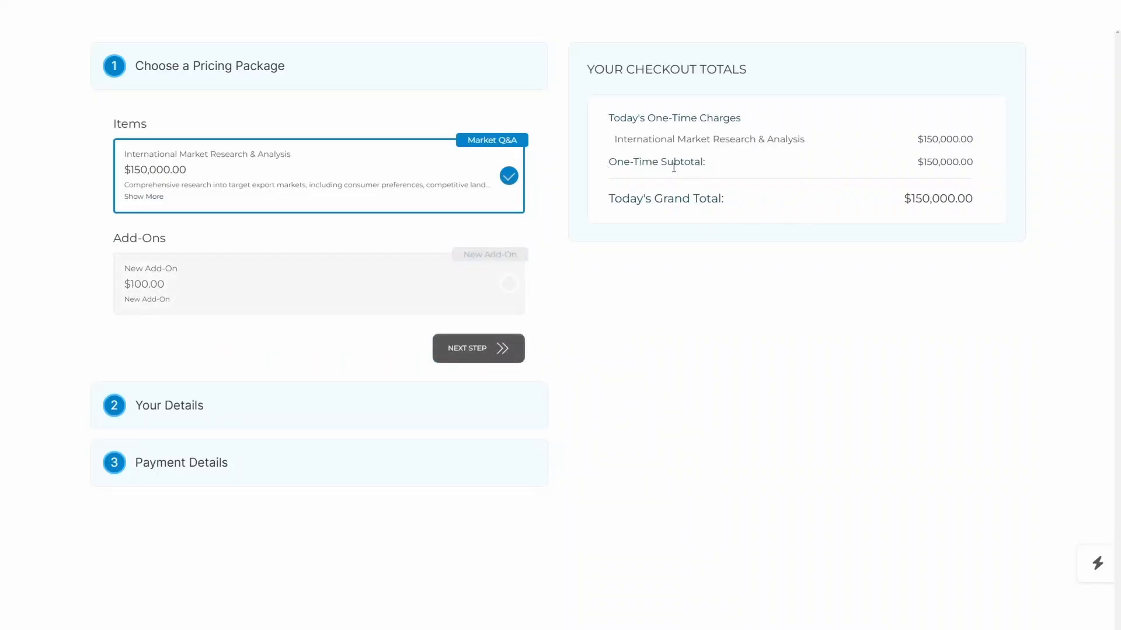
left_click(487, 362)
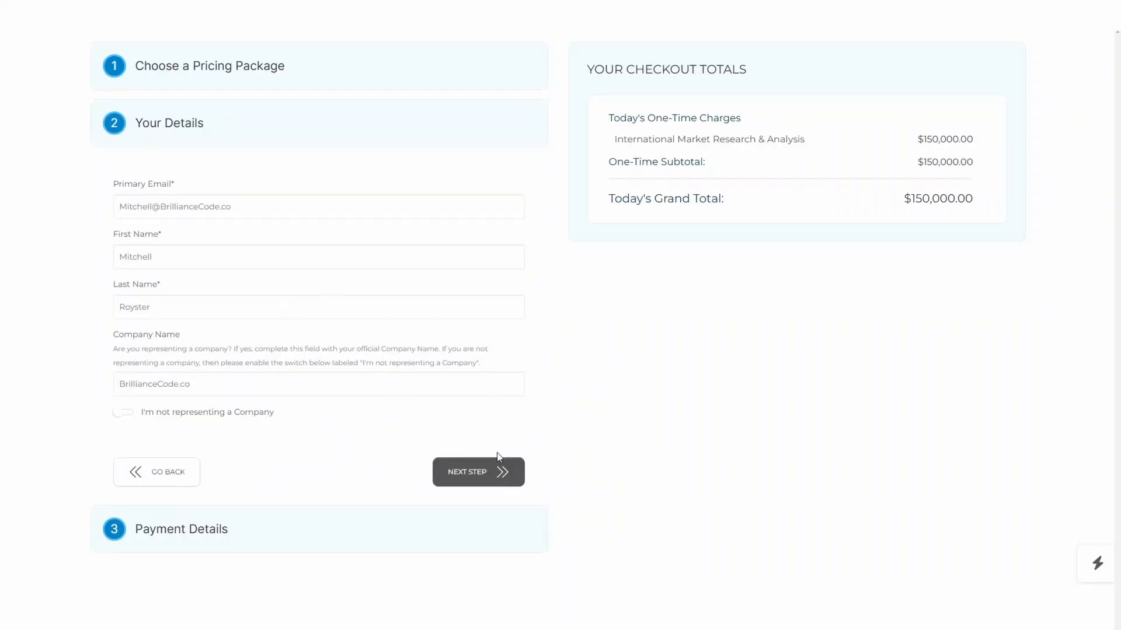
left_click(500, 473)
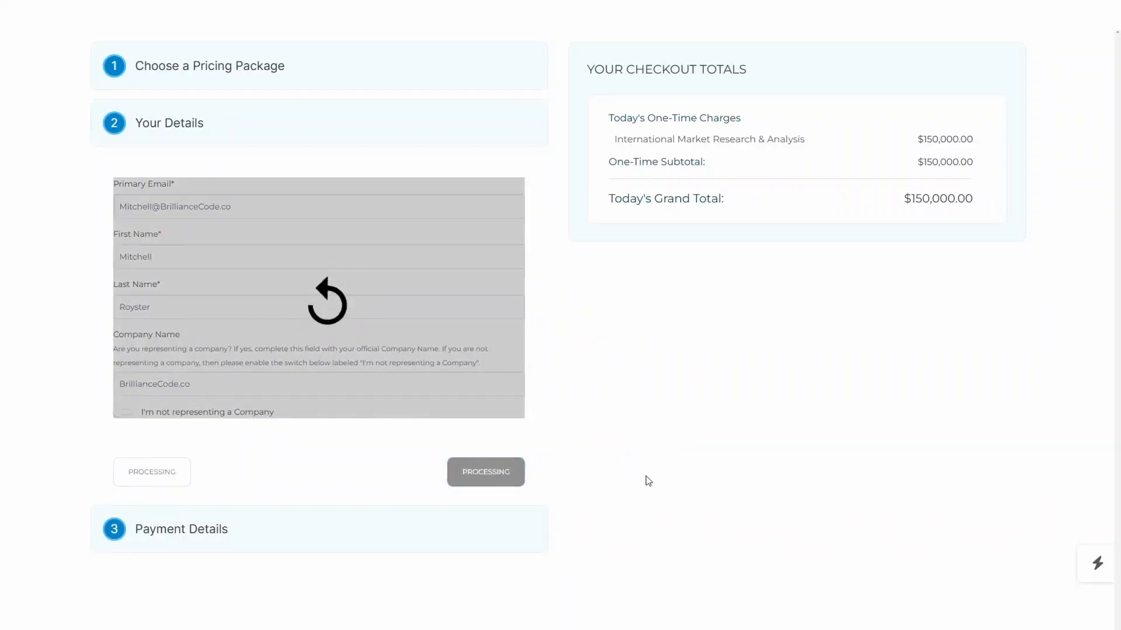